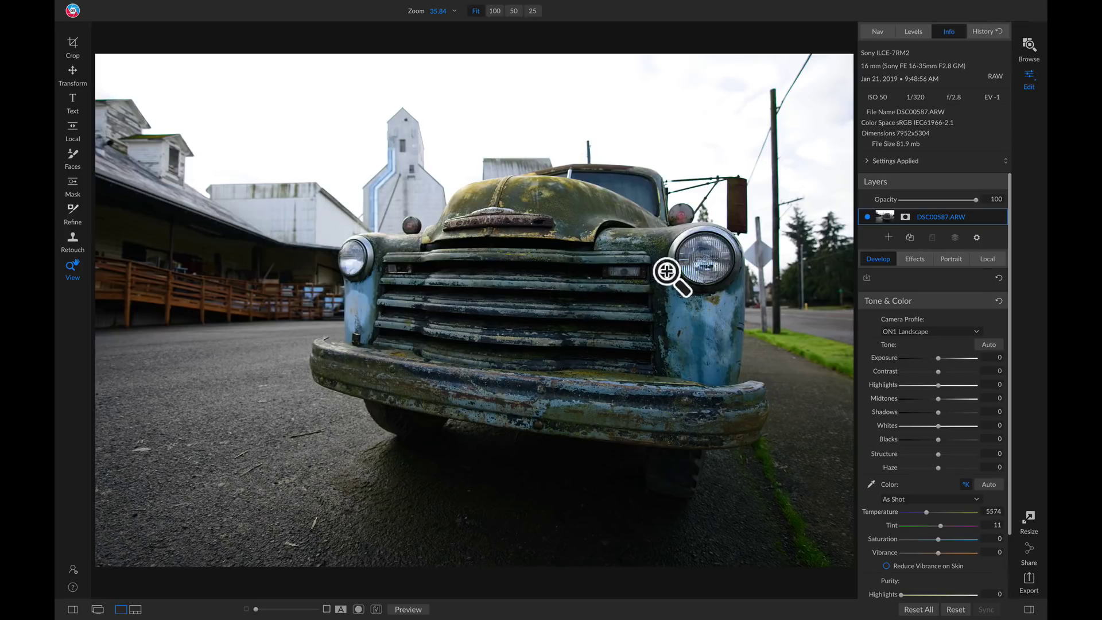
Add a Curves filter to the truck photo from the Effects filter list.
left_click(914, 260)
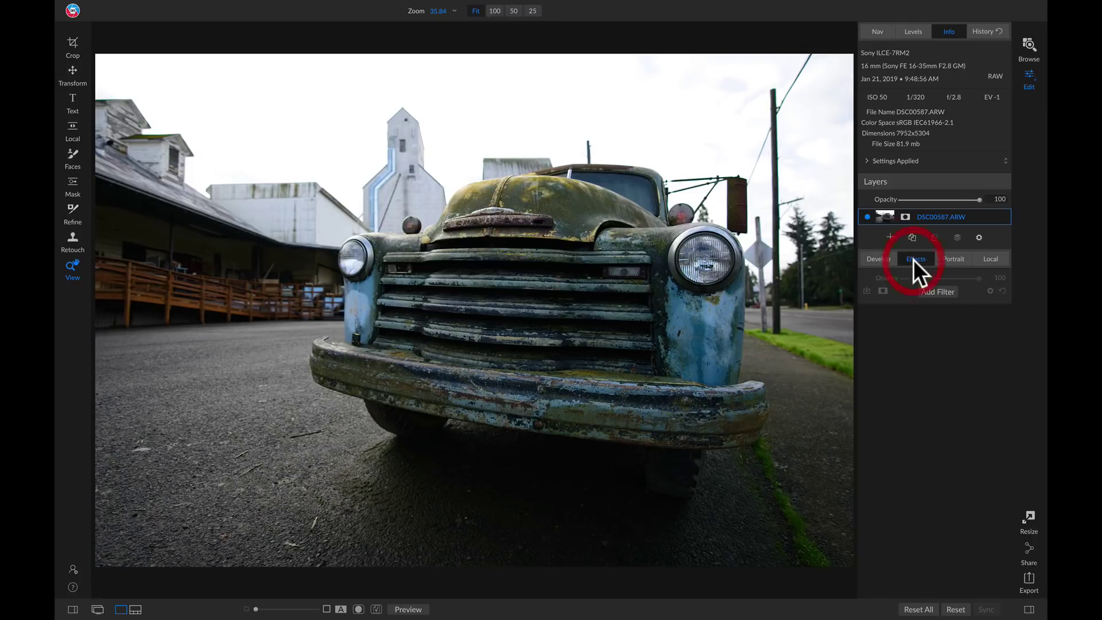
left_click(931, 291)
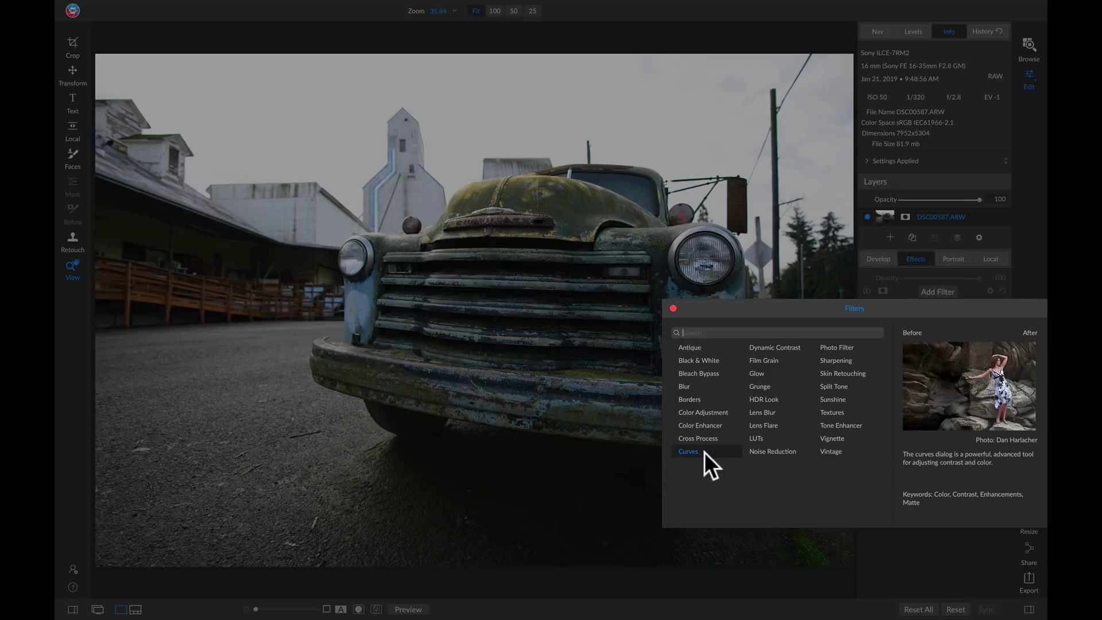
left_click(688, 452)
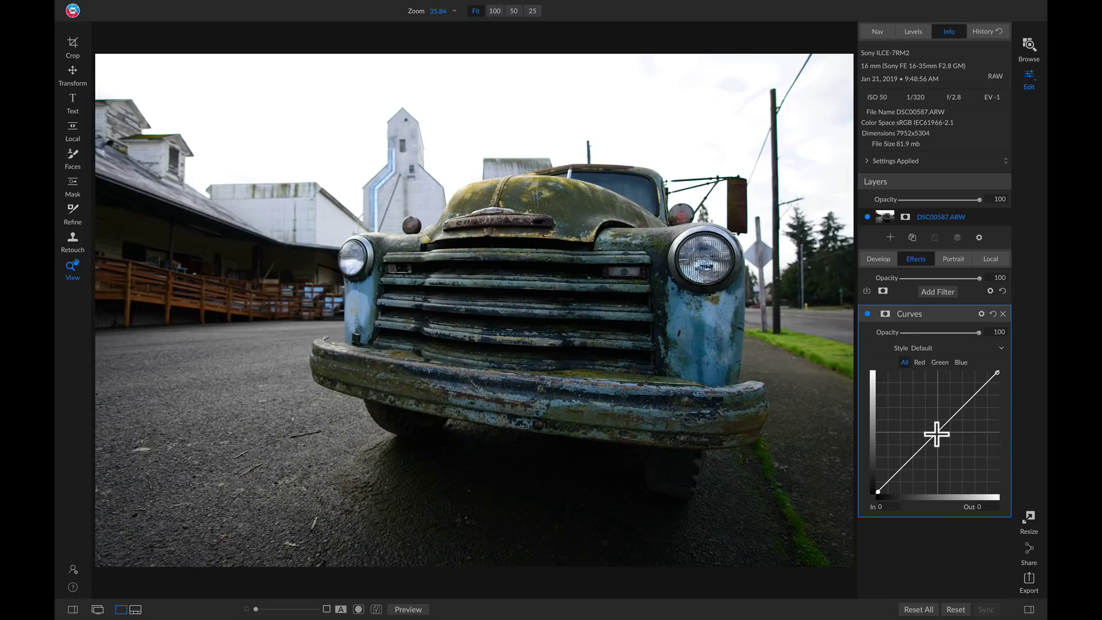
Raise the curve's midtone point, add and nudge a shadow point, and toggle Curves to compare.
left_click_drag(937, 434, 938, 405)
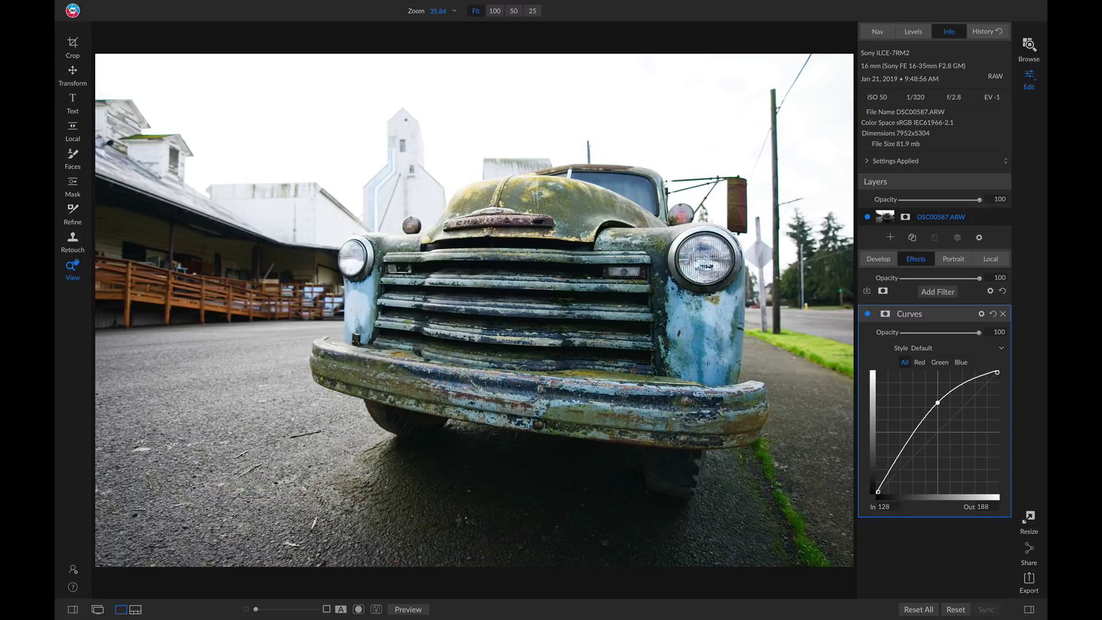
left_click(897, 460)
left_click_drag(897, 461, 898, 462)
left_click(868, 314)
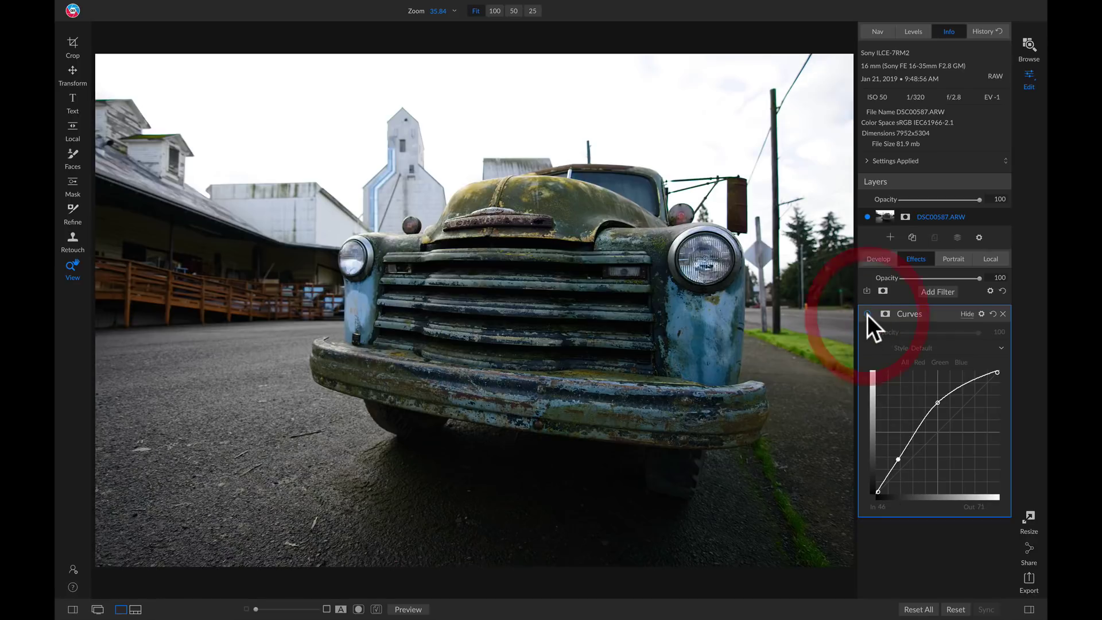
Re-enable Curves and mask it with an Edges-shape gradient centred on the truck's grille.
left_click(867, 315)
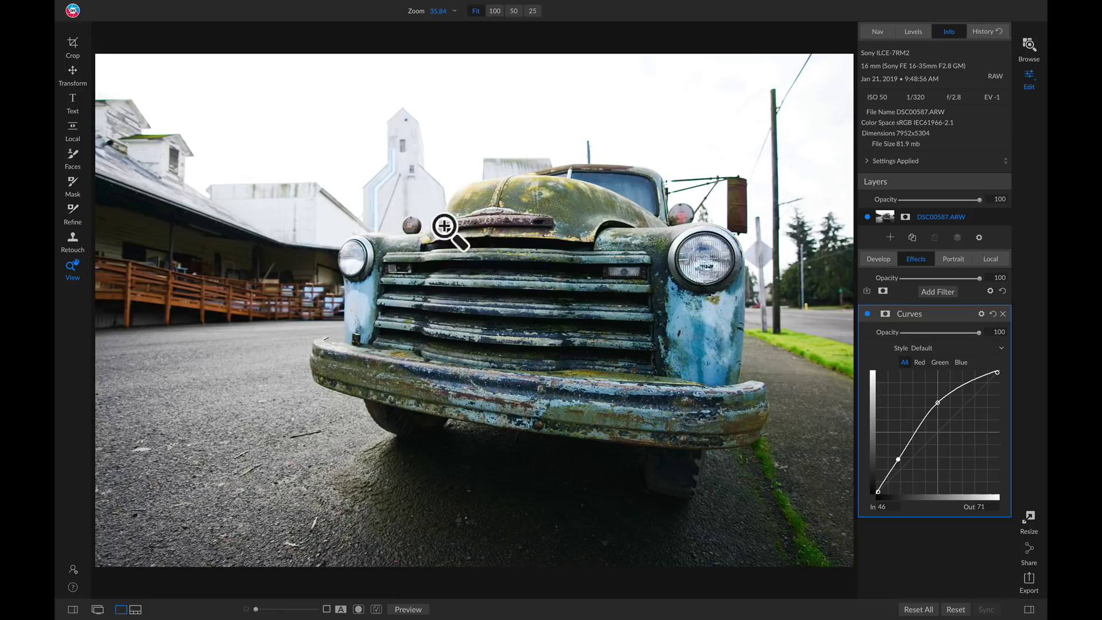
left_click(71, 181)
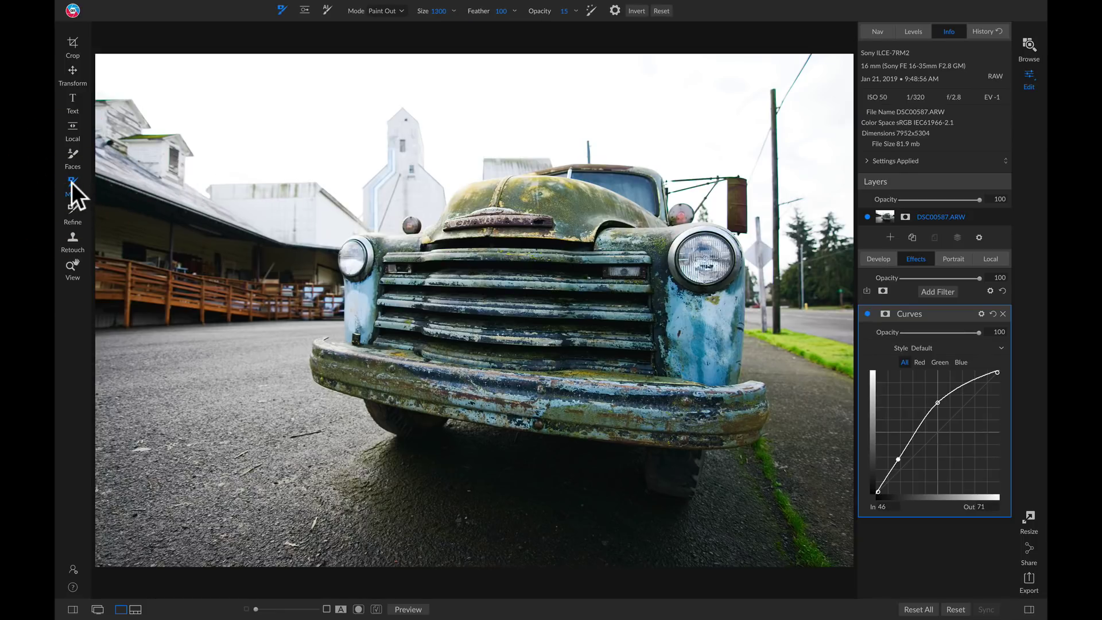
left_click(304, 10)
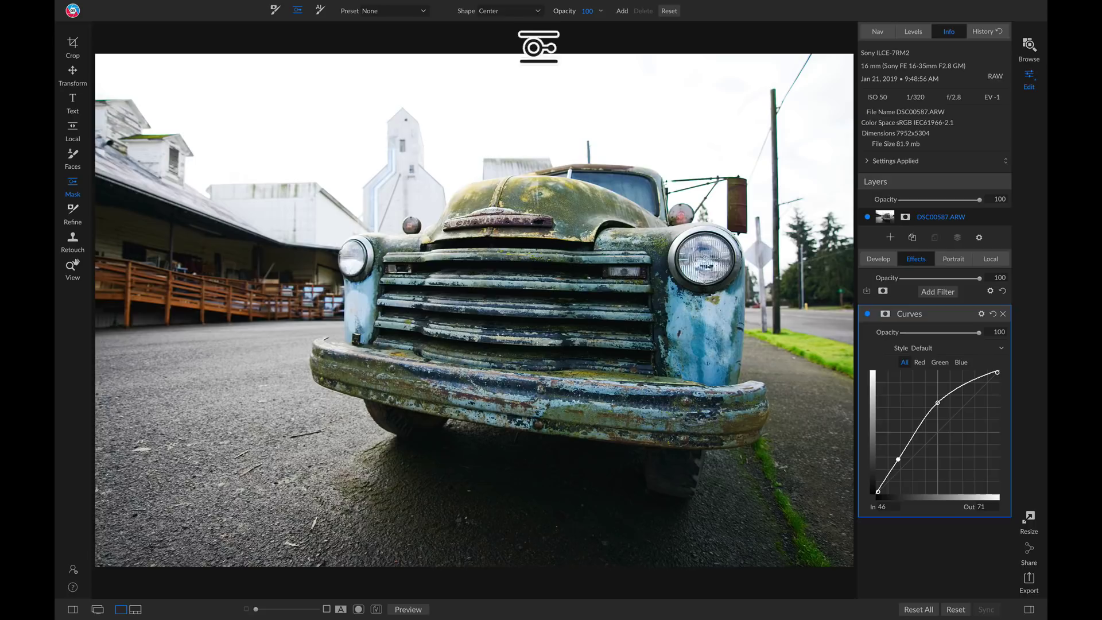
left_click(507, 9)
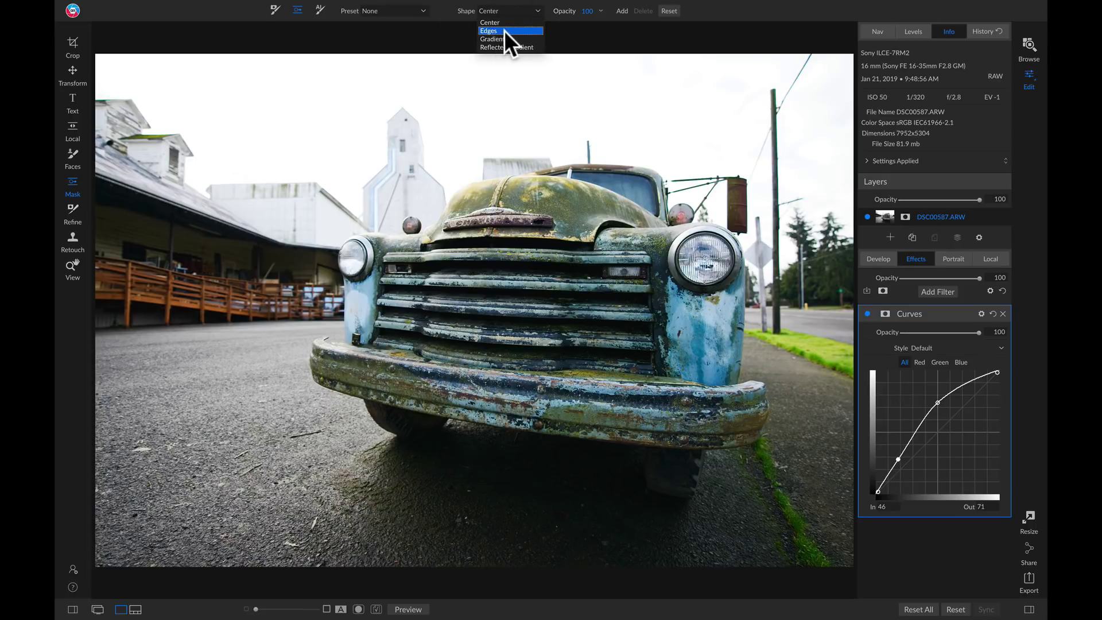
left_click(504, 30)
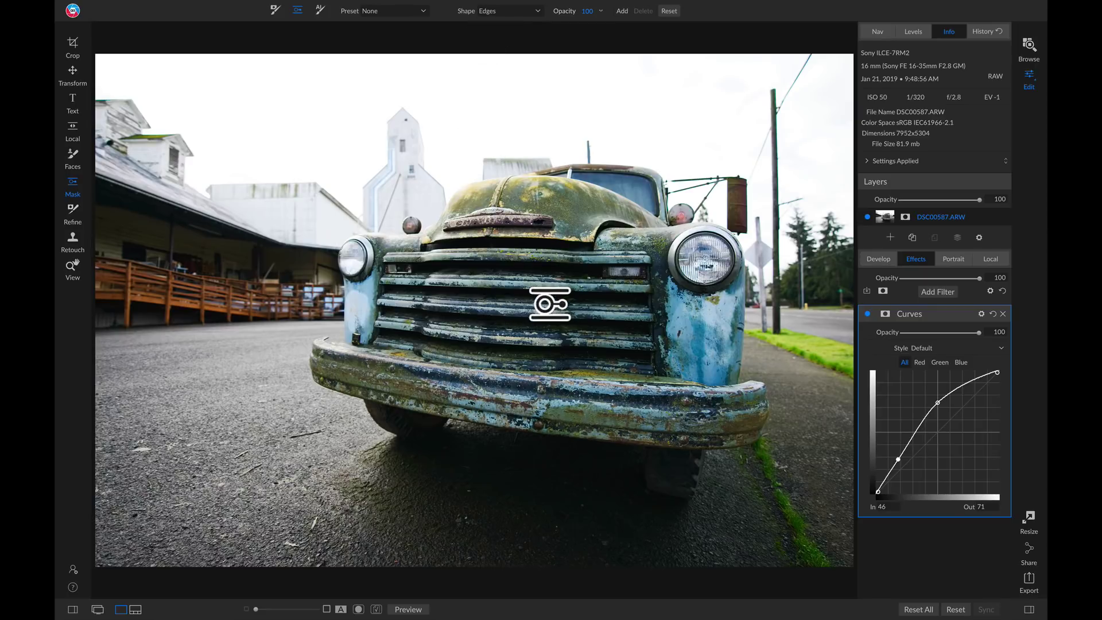
left_click(533, 296)
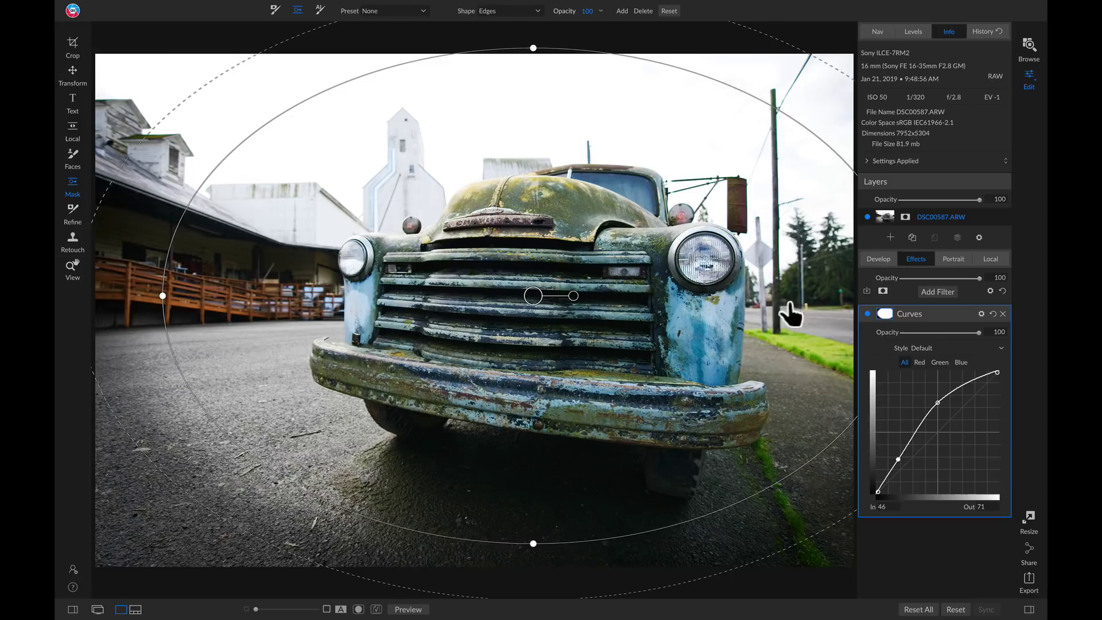
Preview the Curves mask in black-and-white View, hide it, and return to the Masking Bug with Shift+B.
left_click(887, 312)
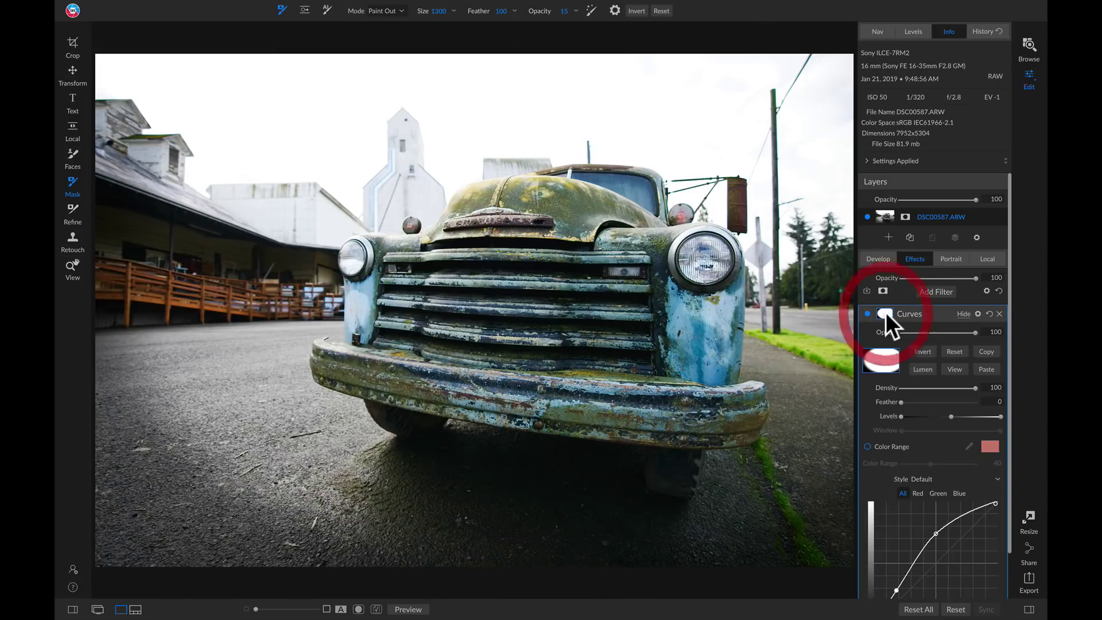
left_click(953, 369)
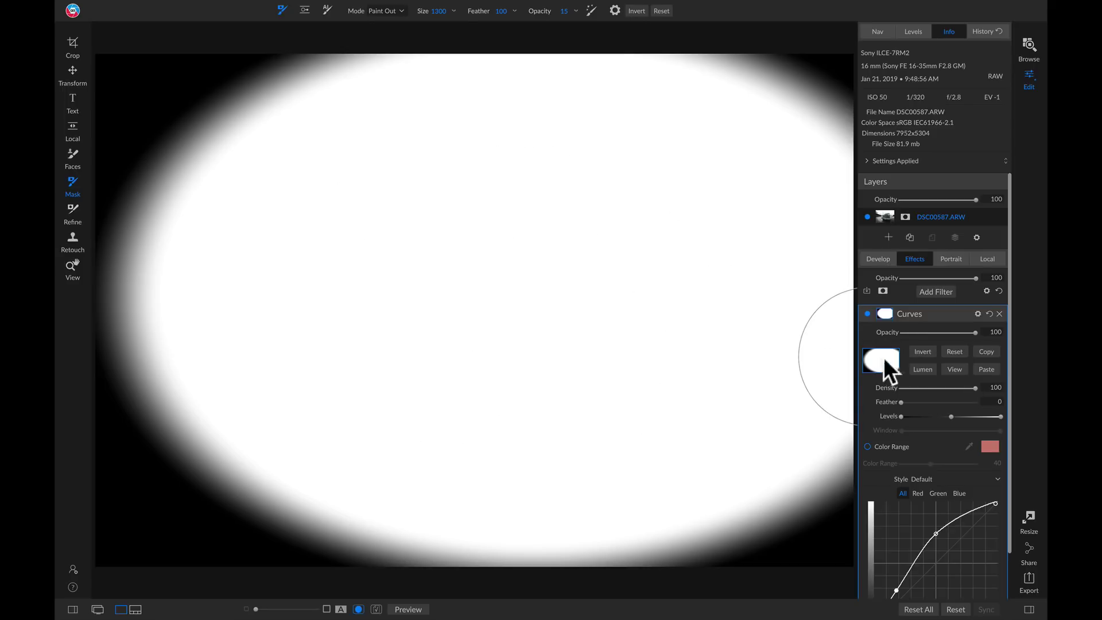
left_click(964, 369)
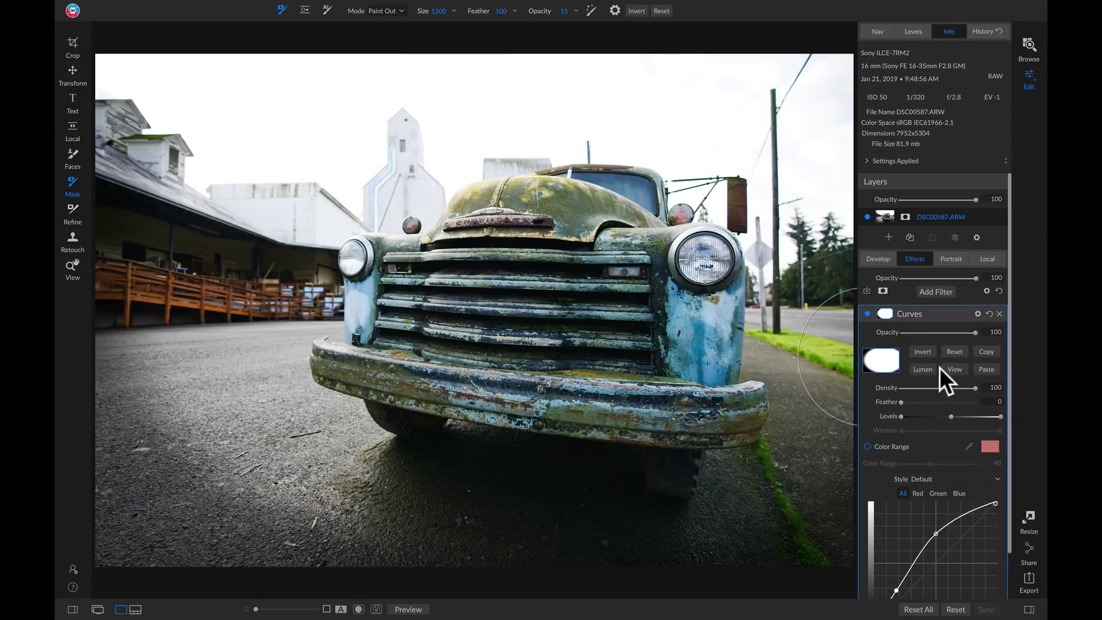
key("shift+b")
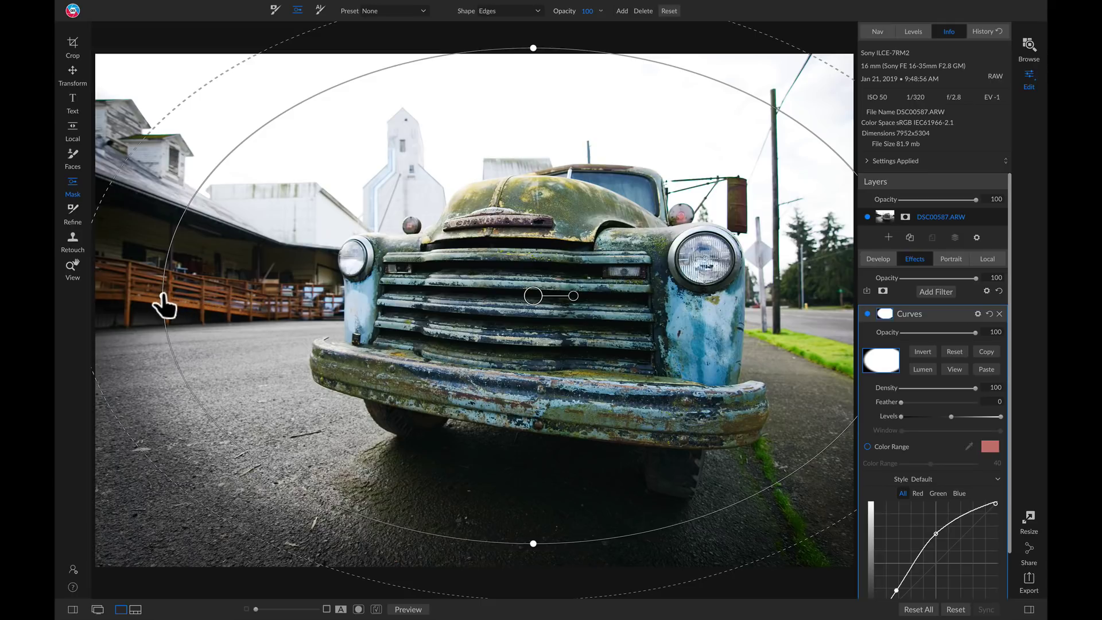
Narrow the Curves mask ellipse from the side and bottom, move it onto the truck's front, and adjust the feather ring.
left_click_drag(163, 296, 285, 295)
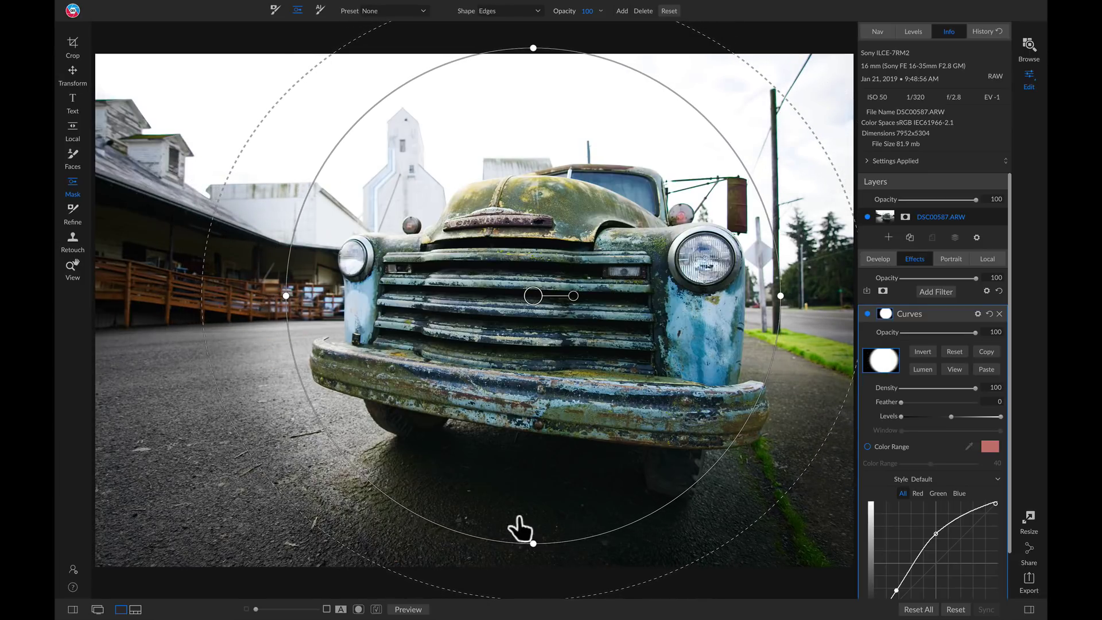
left_click_drag(533, 546, 534, 464)
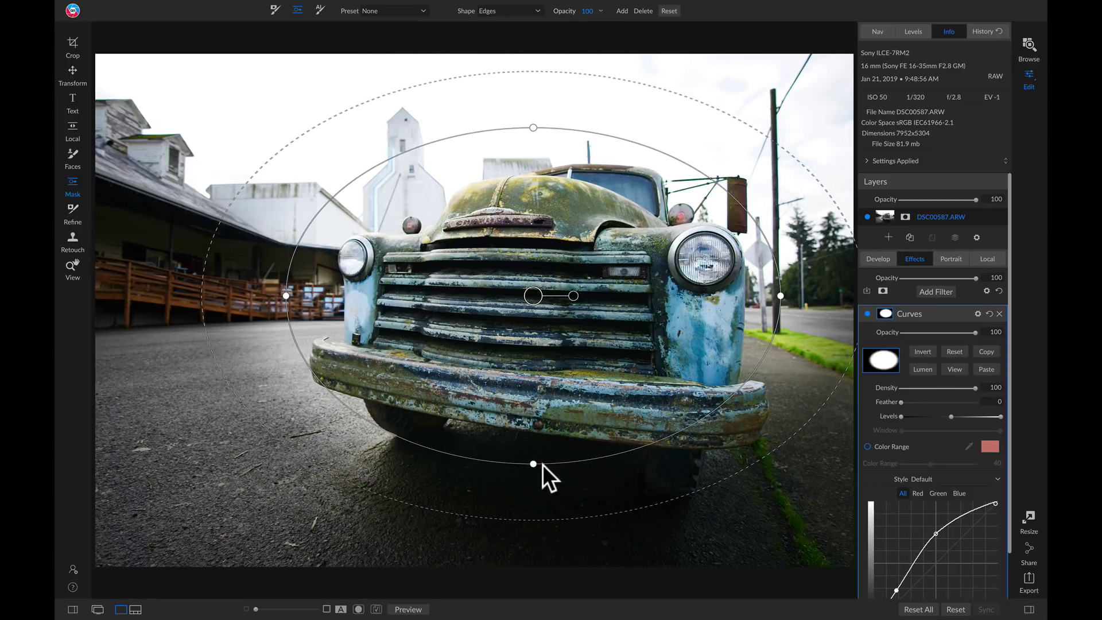
left_click_drag(533, 298, 561, 325)
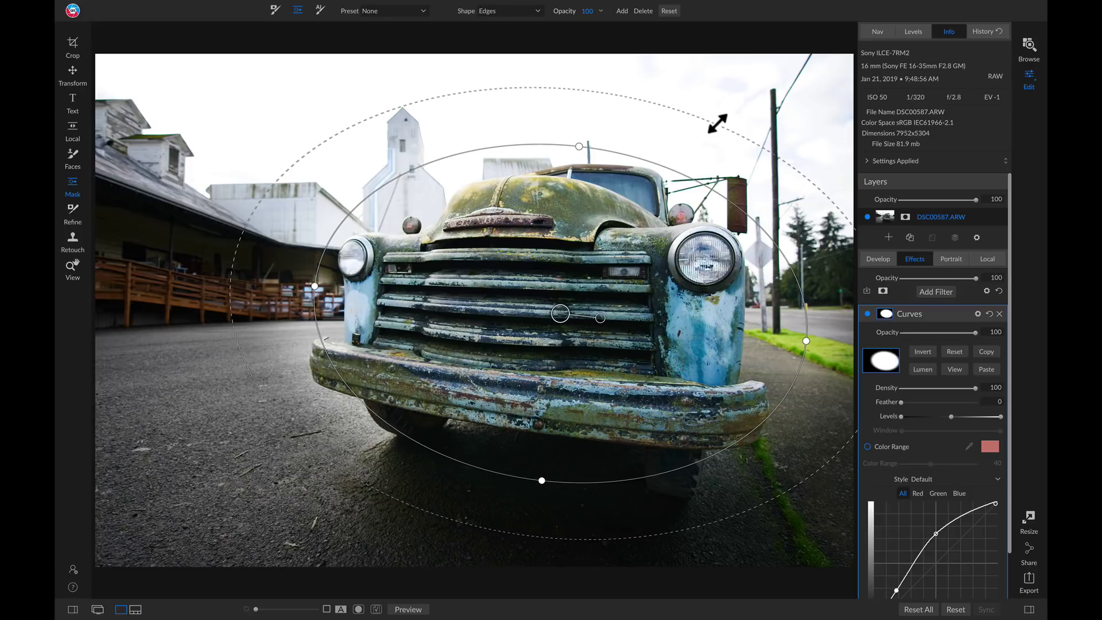
mouse_move(719, 121)
left_mouse_down()
mouse_move(735, 101)
mouse_move(724, 114)
left_mouse_up()
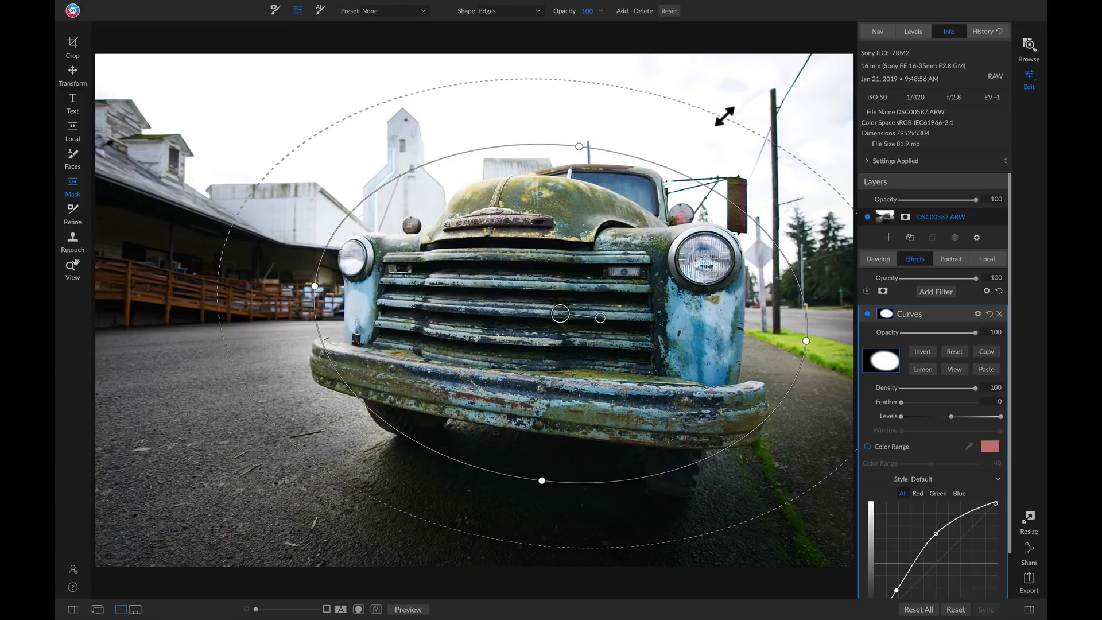
left_click(724, 116)
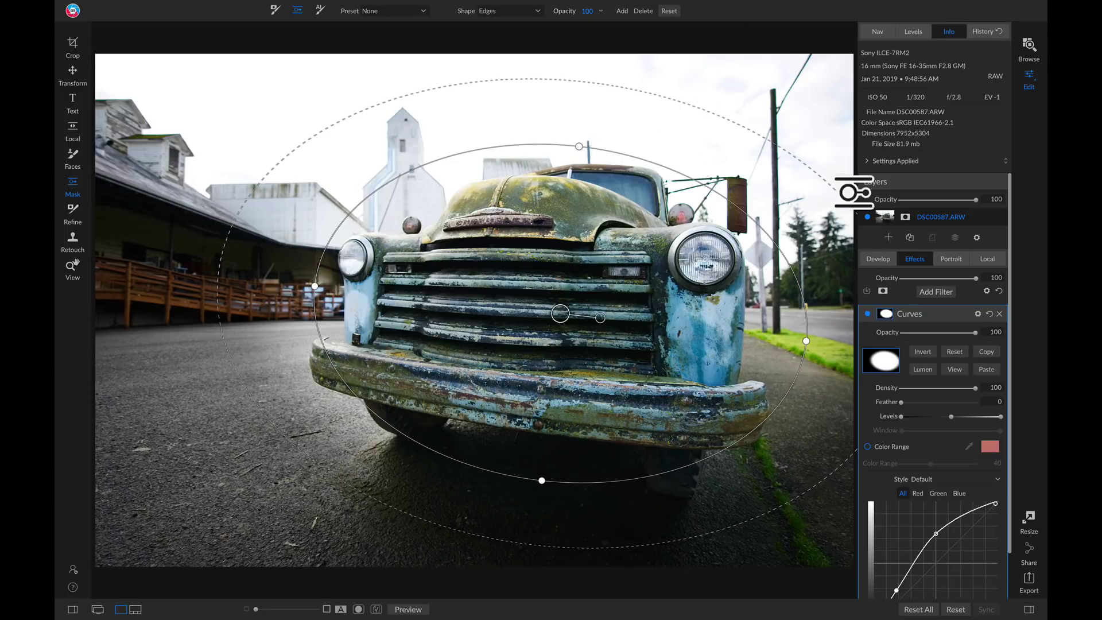
left_click(868, 313)
left_click(868, 314)
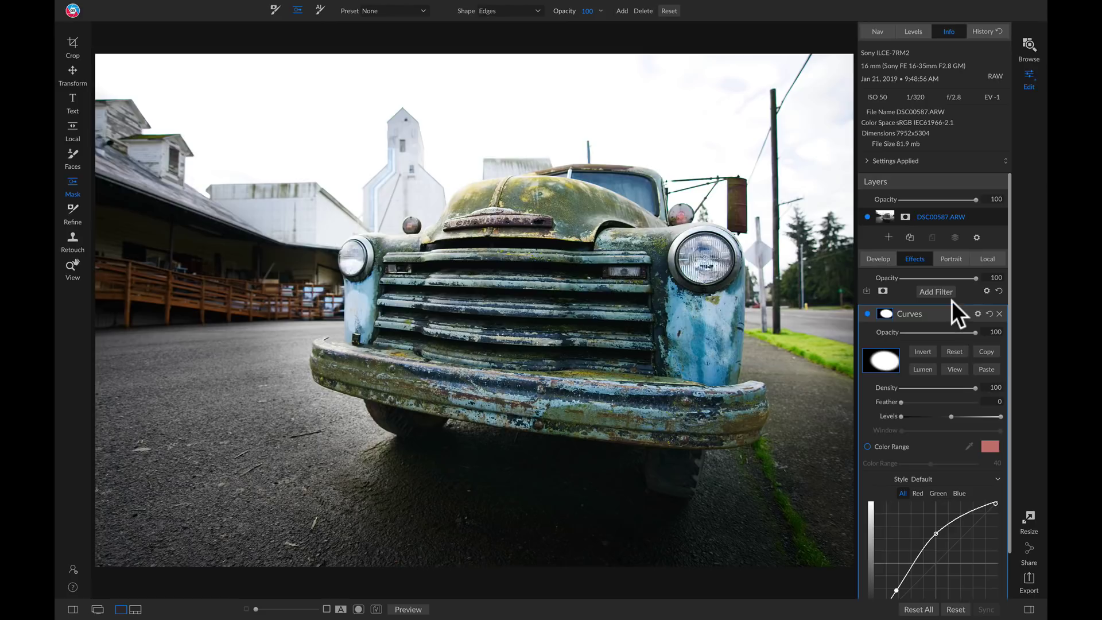
Add a Dynamic Contrast filter and paste the copied Curves elliptical mask onto it.
left_click(932, 291)
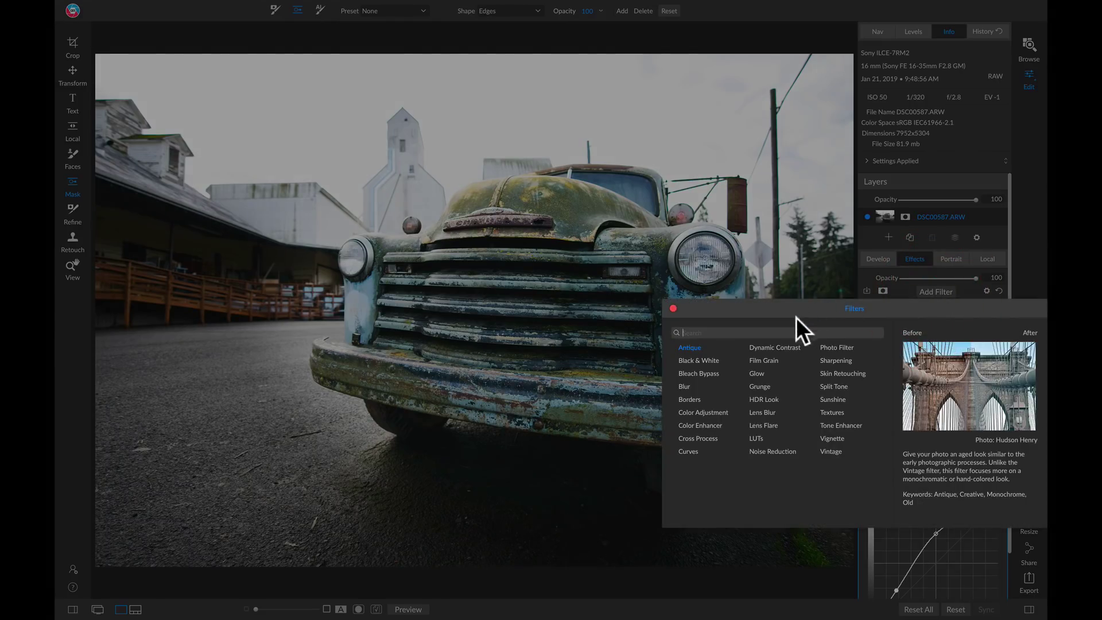
left_click(780, 347)
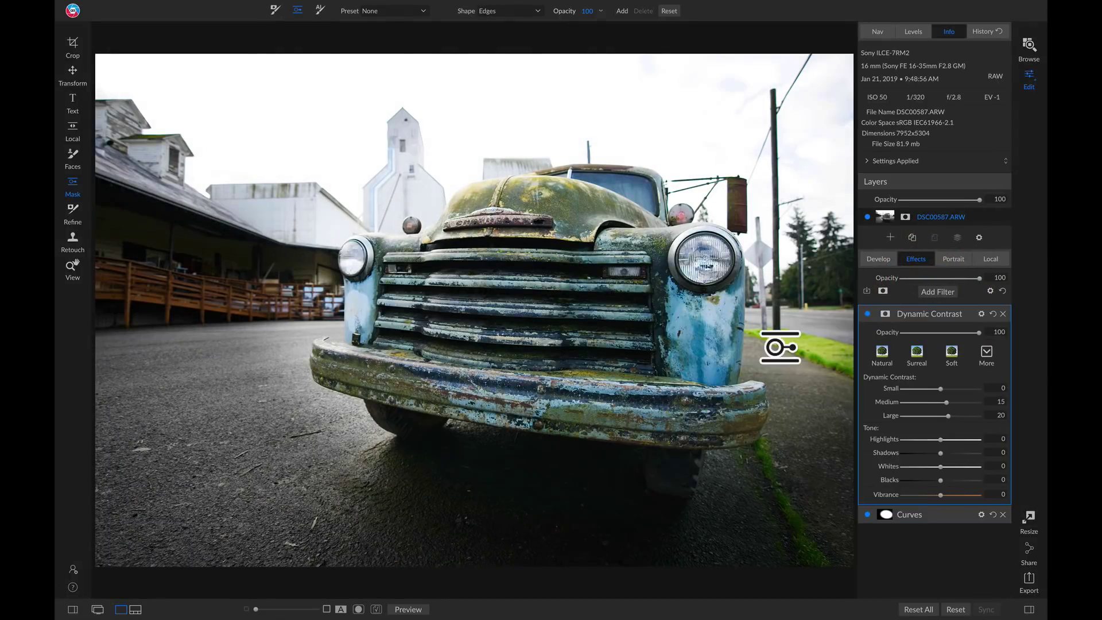
left_click(886, 315)
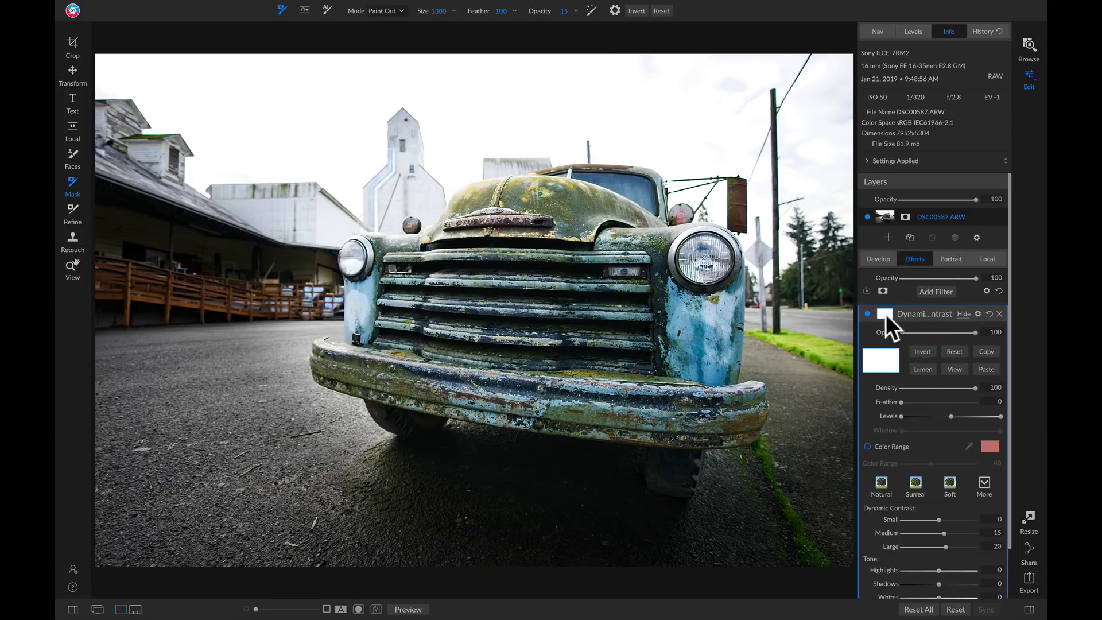
left_click(984, 369)
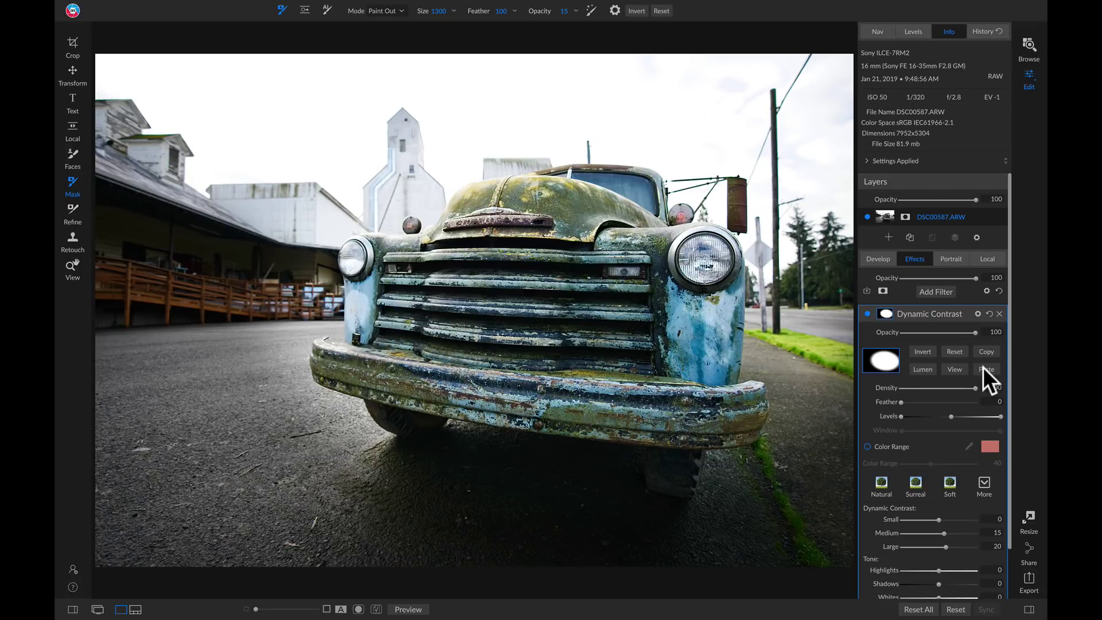
Set Dynamic Contrast Small to 20 and Vibrance to 15, then toggle the filter to compare.
scroll(945, 385, "down", 2)
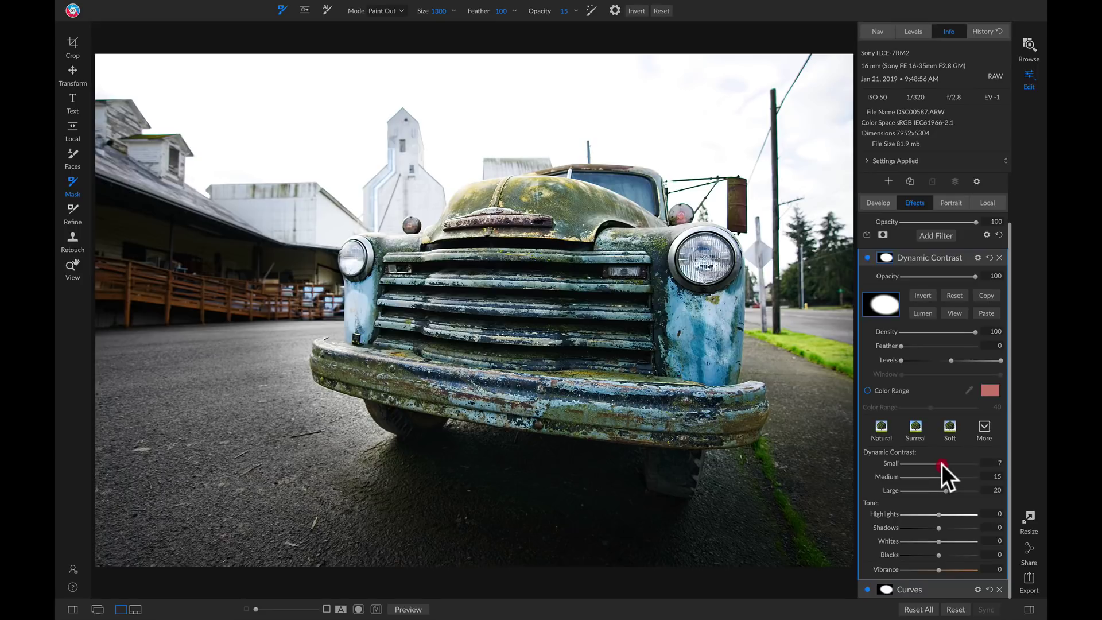
left_click_drag(942, 464, 943, 464)
left_click_drag(939, 570, 942, 569)
left_click(867, 258)
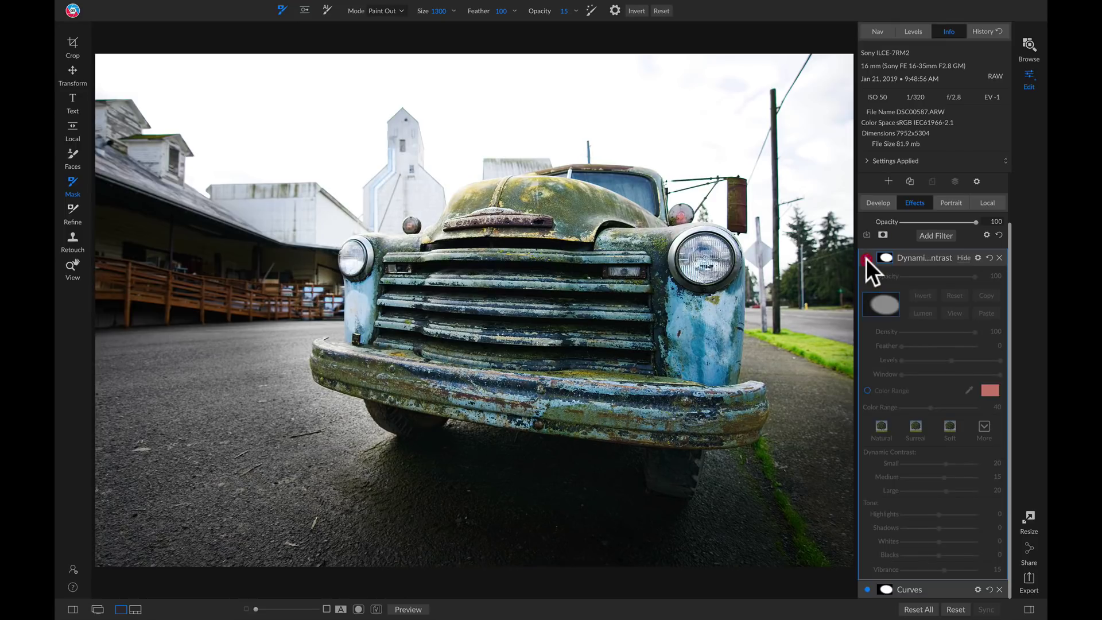
left_click(867, 258)
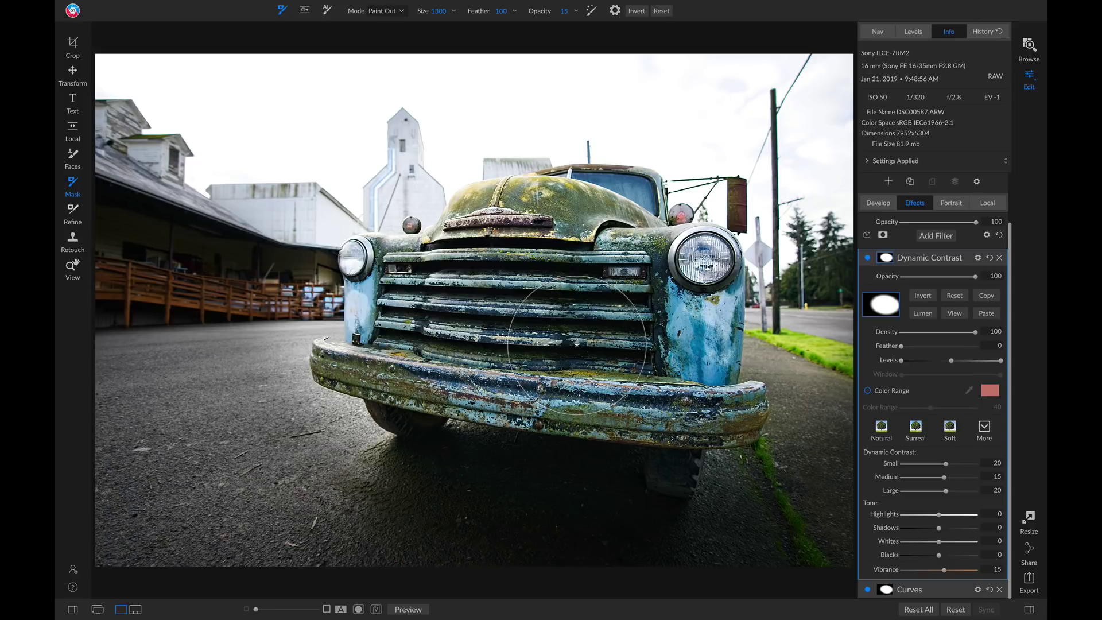
Create a Local Darken adjustment (Exposure −1) and select the Masking Bug gradient tool.
left_click(987, 202)
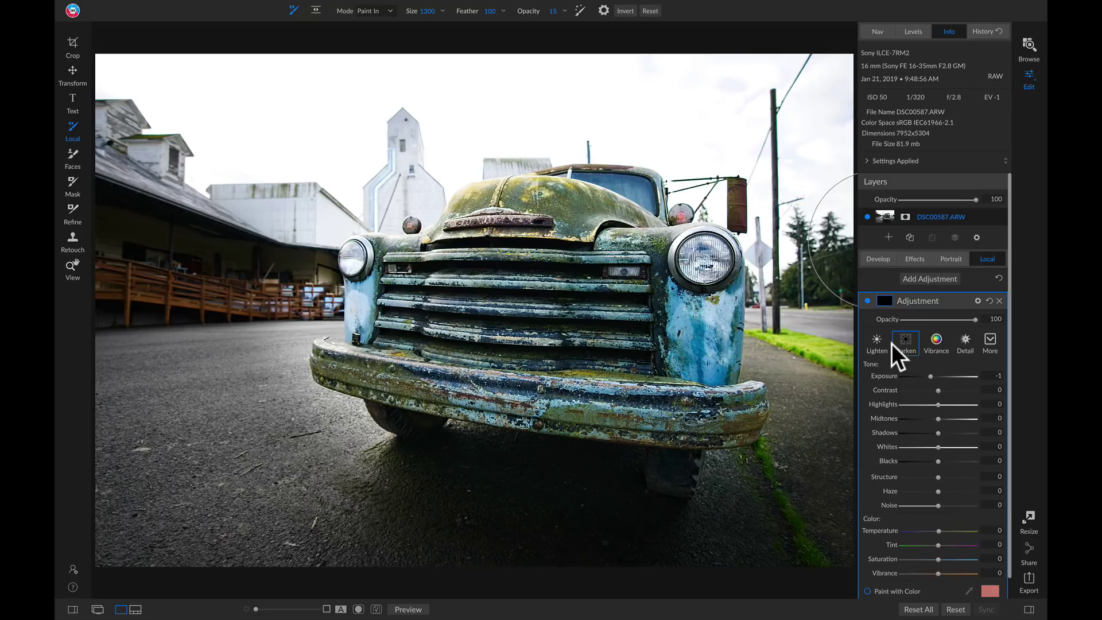
left_click(901, 339)
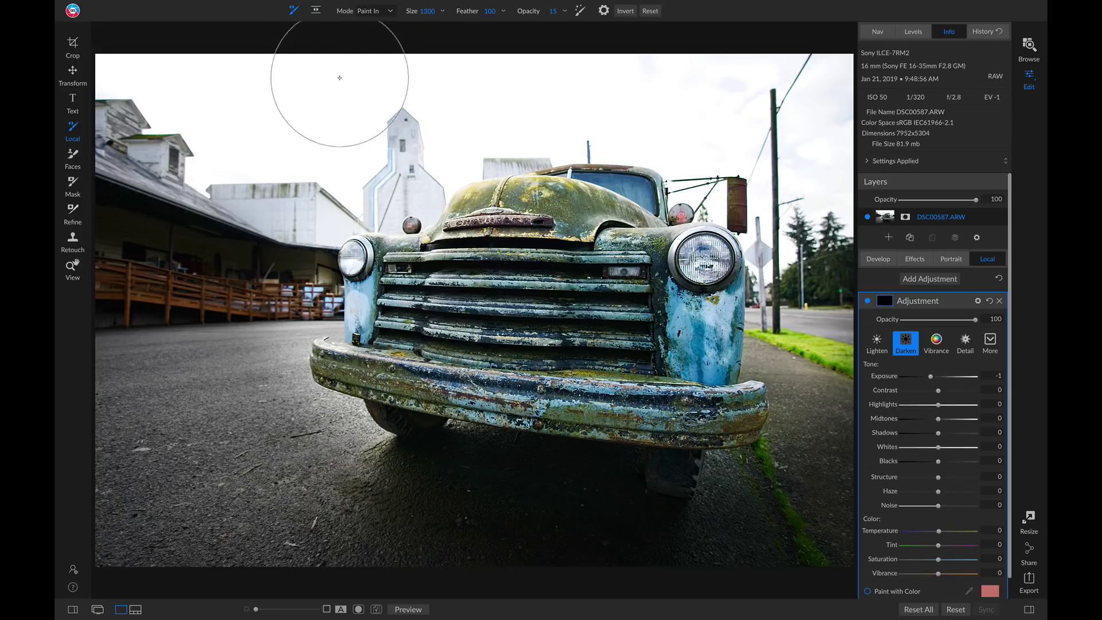
left_click(315, 10)
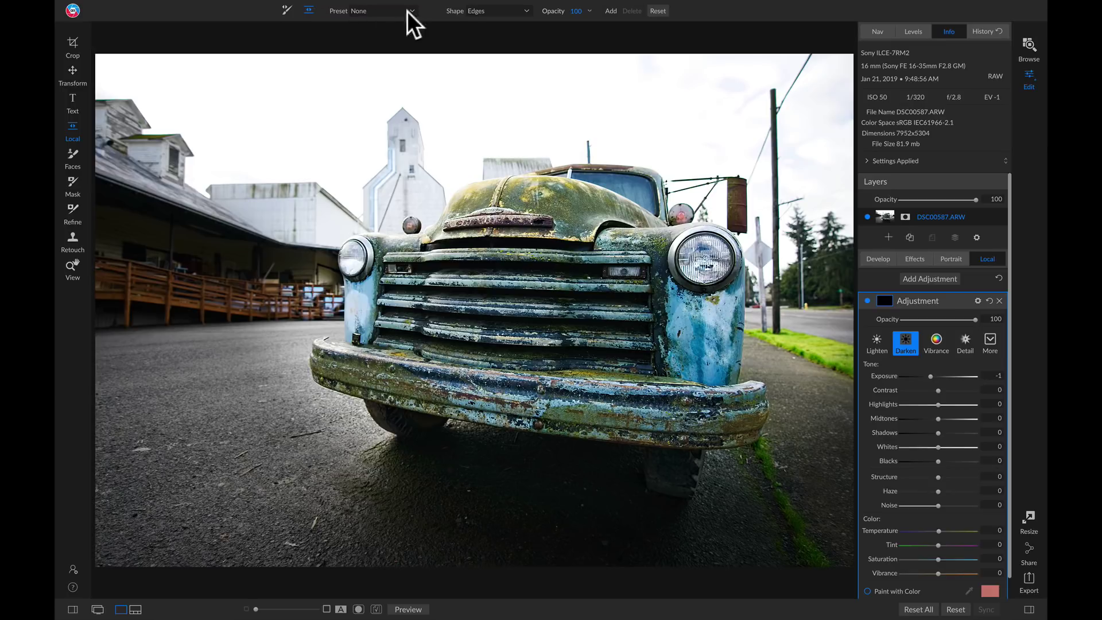
Place a Center-shape gradient on the truck and inspect the mask in View mode before returning.
left_click(492, 12)
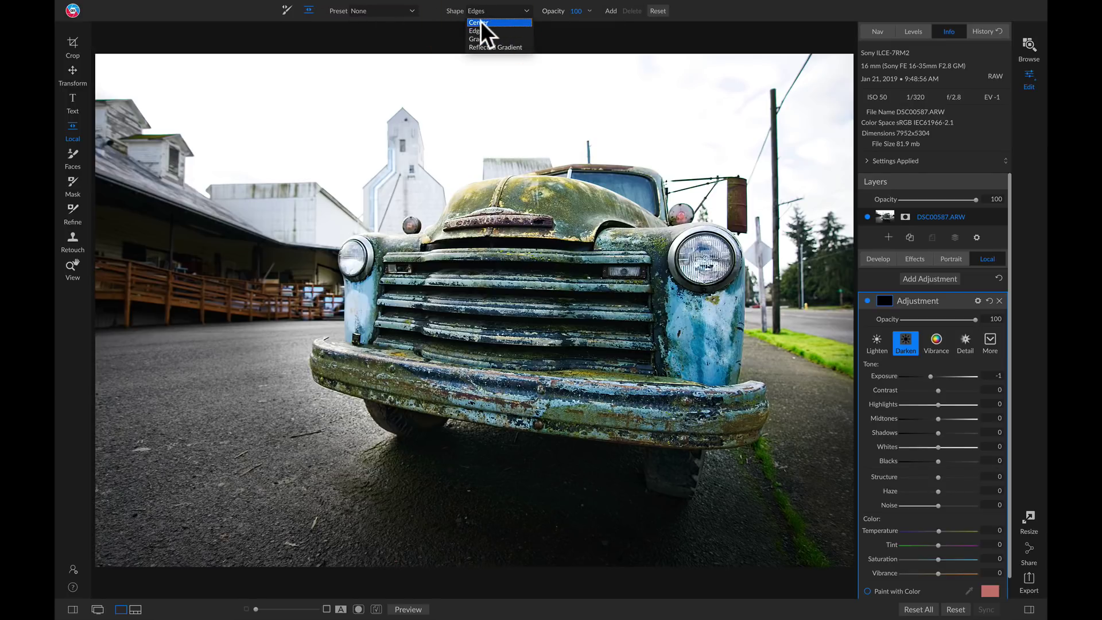
left_click(488, 23)
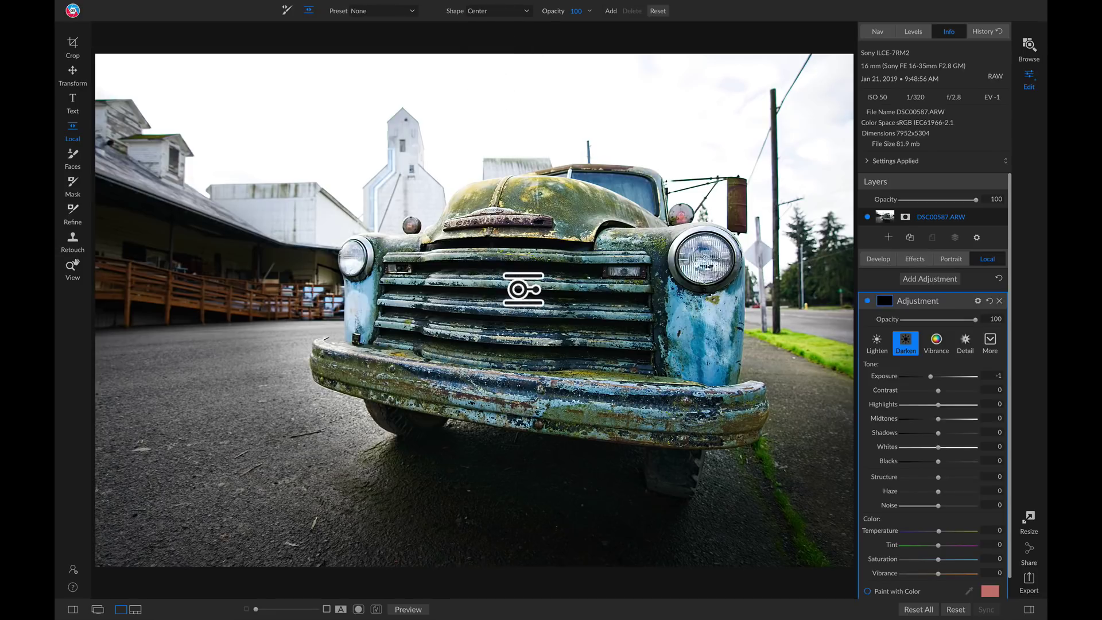
left_click(523, 290)
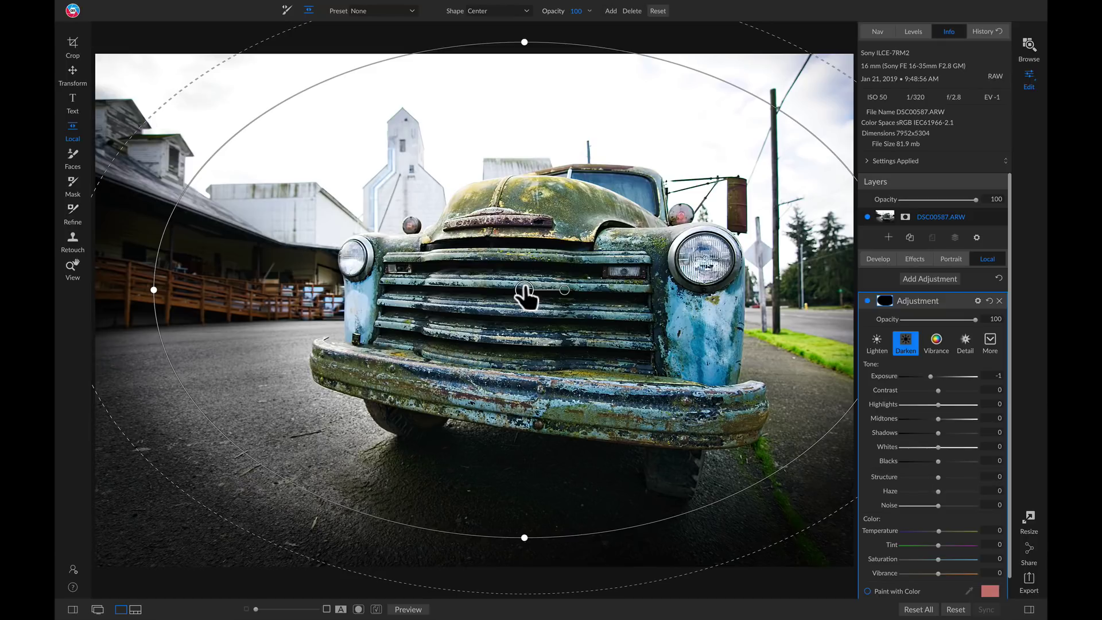
left_click(879, 298)
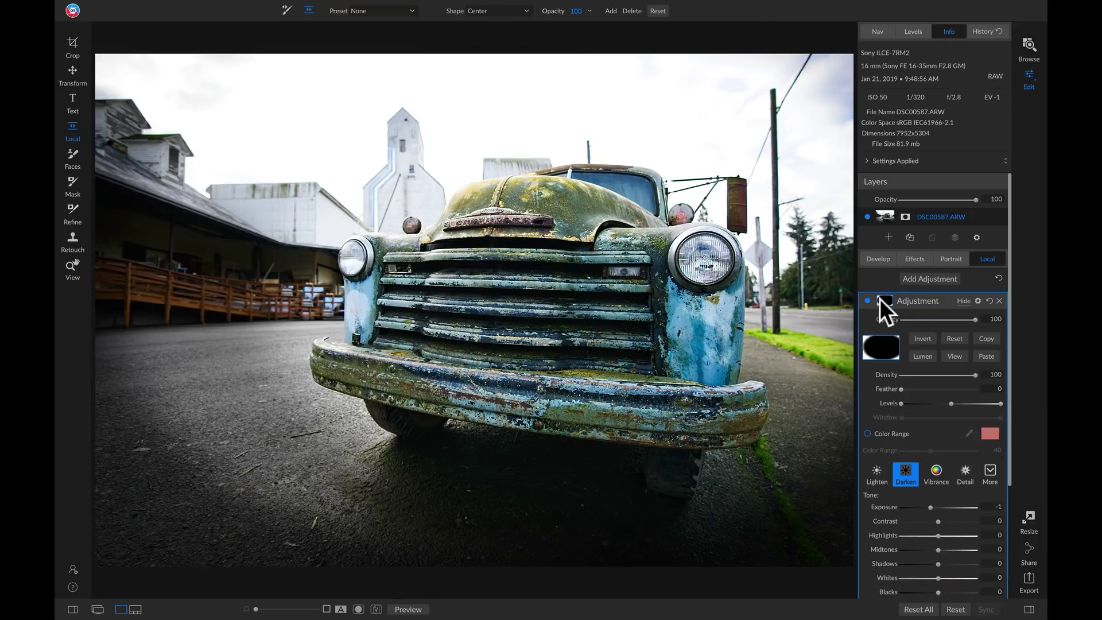
left_click(954, 356)
mouse_move(520, 109)
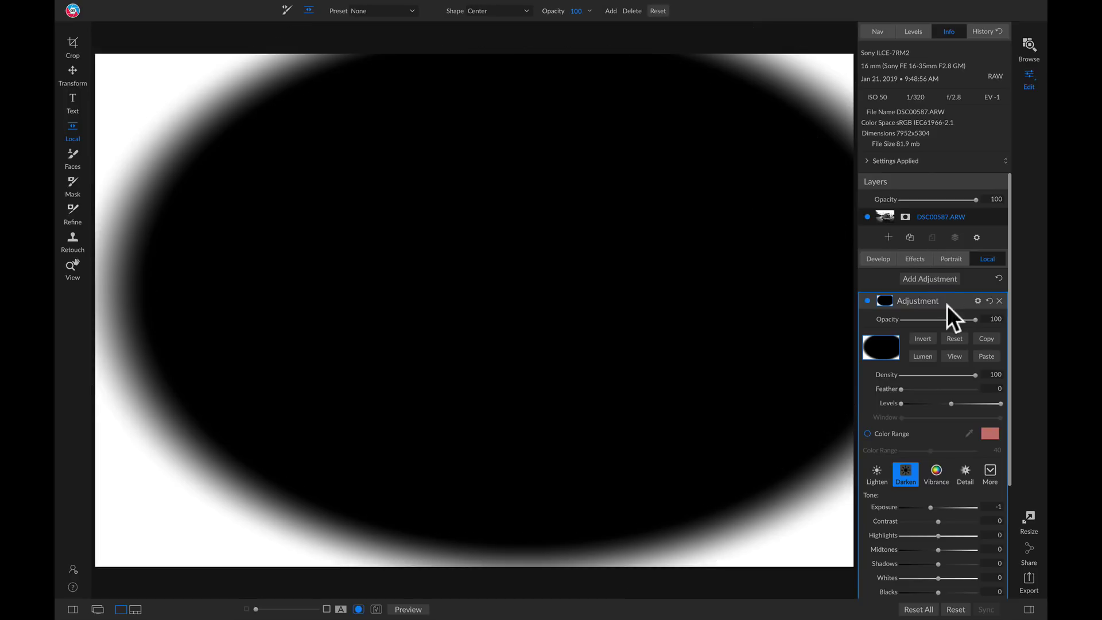
left_click(952, 354)
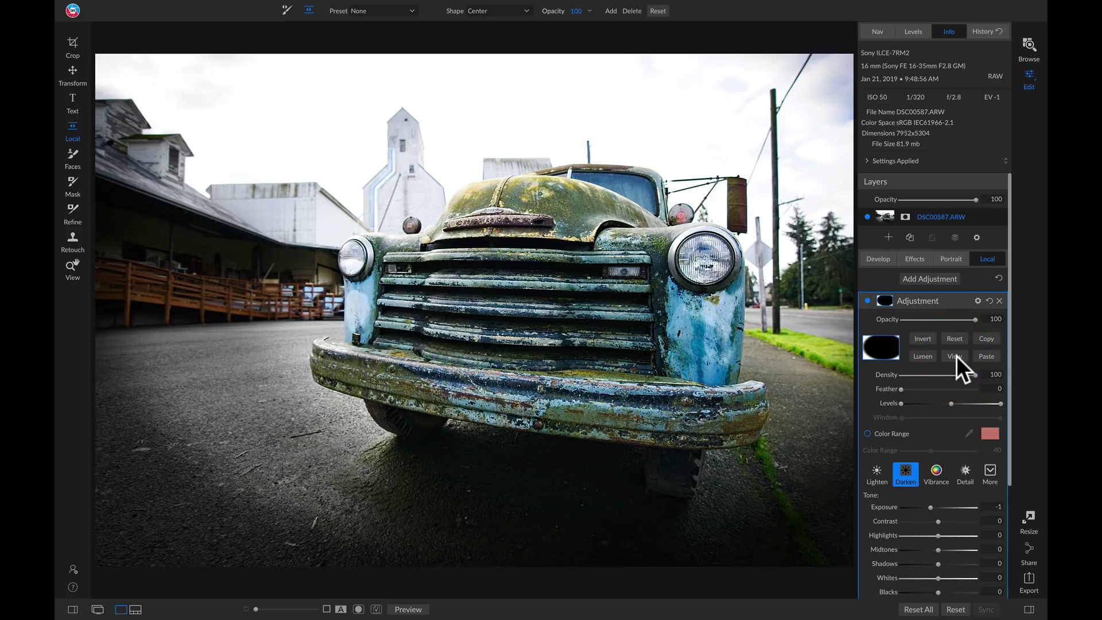
Move, shrink and narrow the vignette ellipse onto the grille, then widen its outer feather.
mouse_move(566, 266)
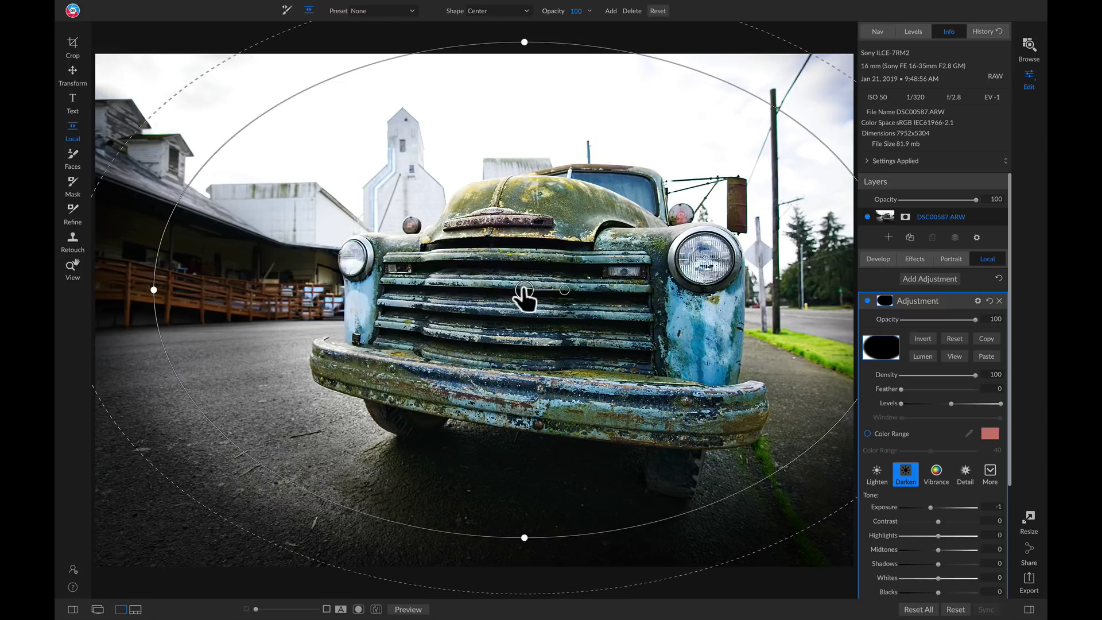
left_click_drag(524, 290, 552, 294)
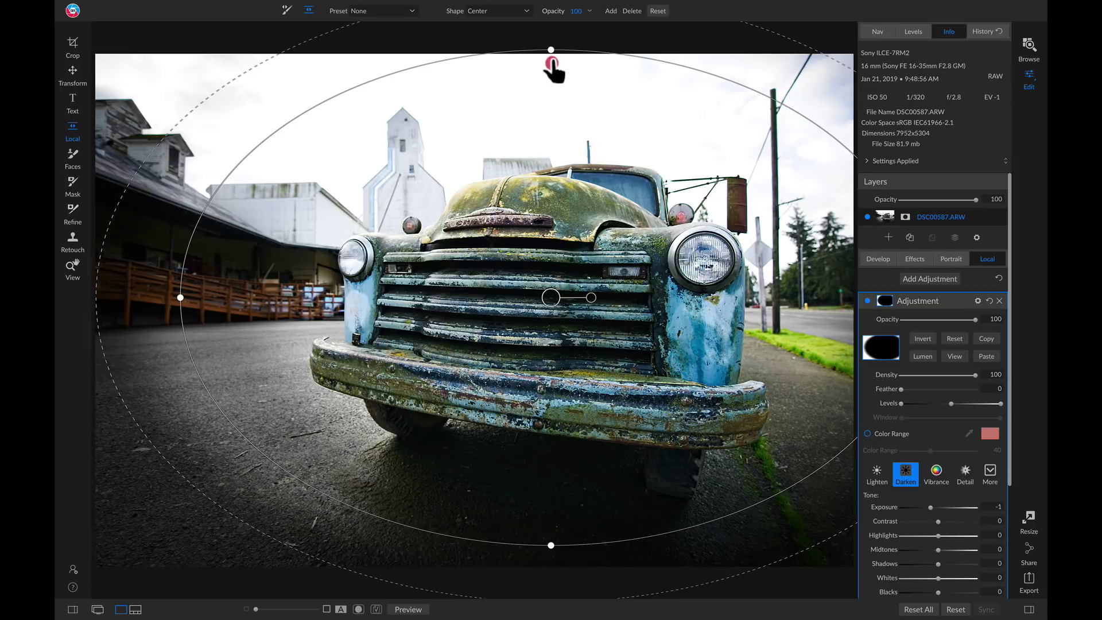
left_click_drag(553, 58, 557, 110)
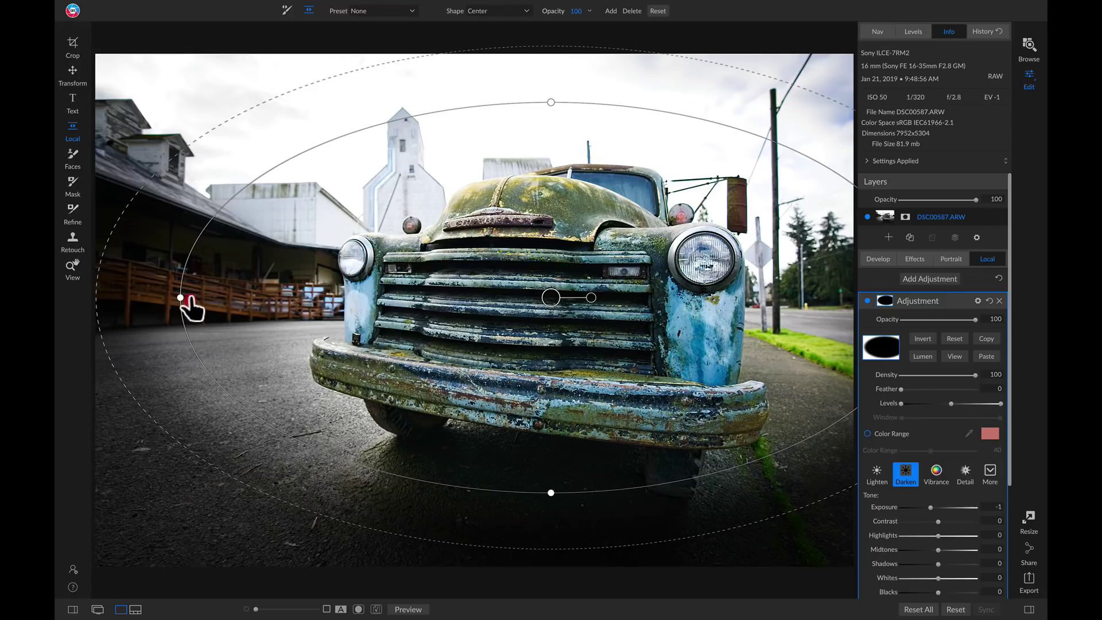
left_click_drag(191, 308, 316, 315)
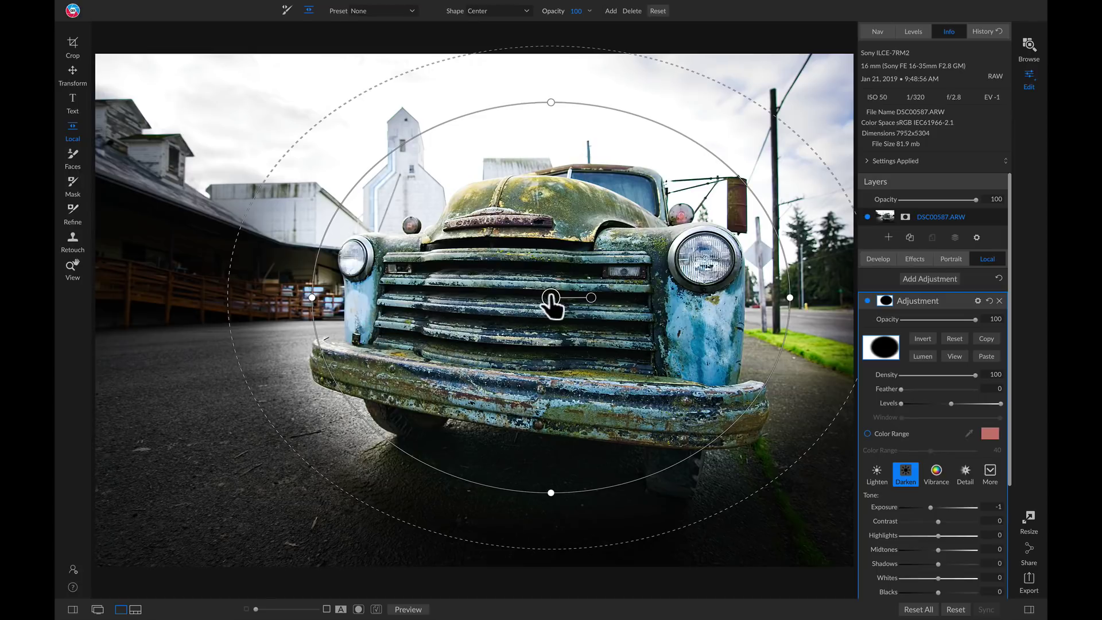
left_click_drag(552, 304, 536, 330)
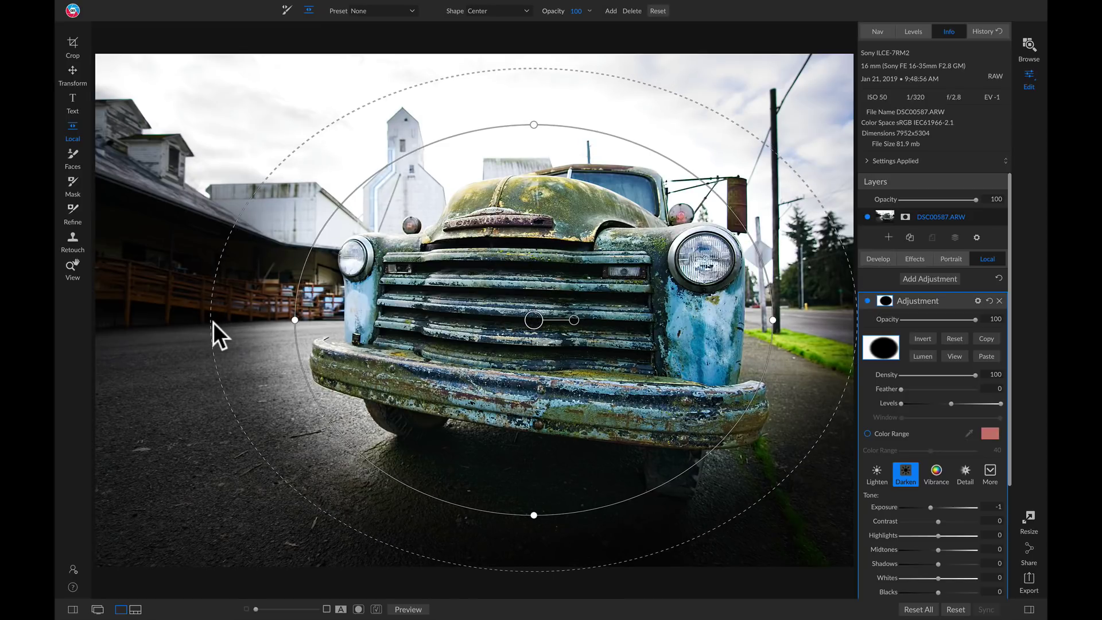
left_click_drag(212, 322, 174, 331)
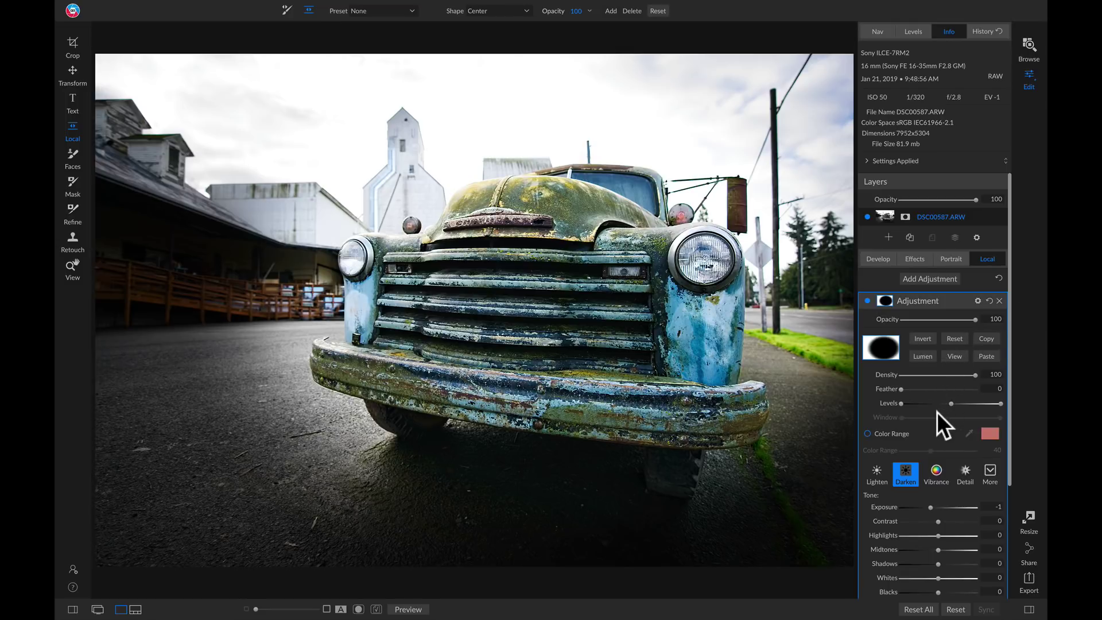
Drop the vignette adjustment's Saturation to -70 and toggle it off and on to compare.
scroll(937, 411, "down", 3)
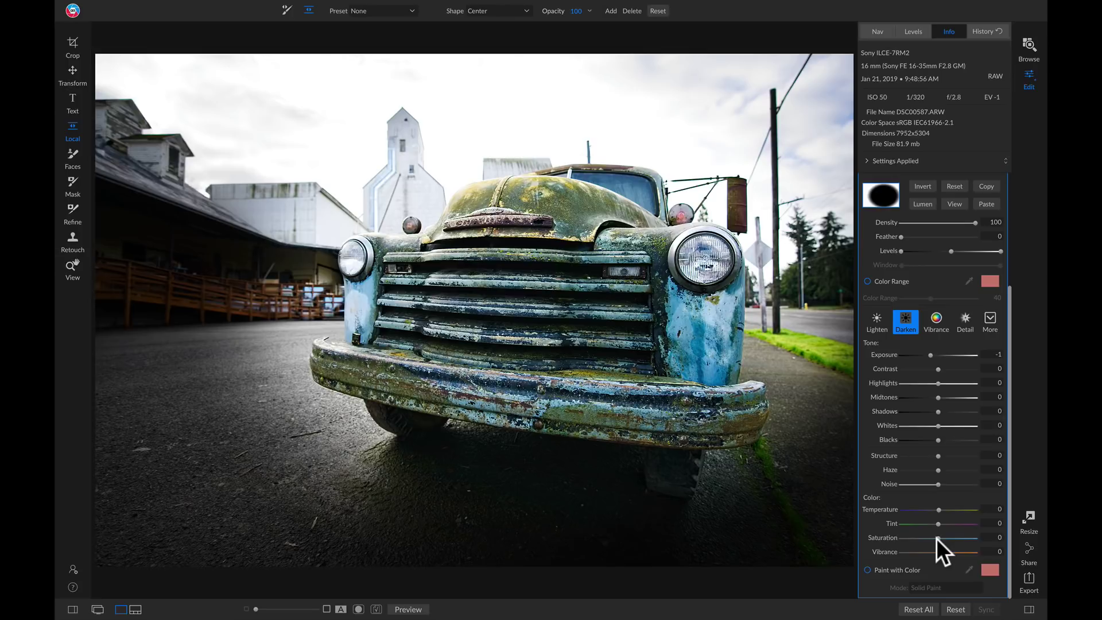
left_click_drag(932, 538, 911, 539)
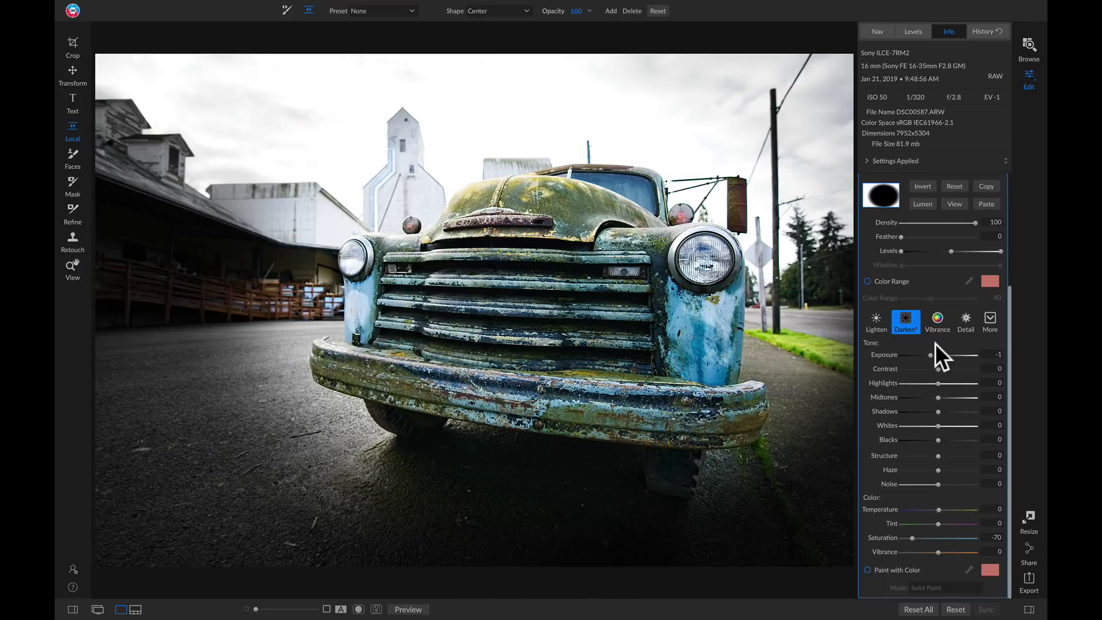
scroll(935, 344, "up", 2)
scroll(935, 343, "up", 2)
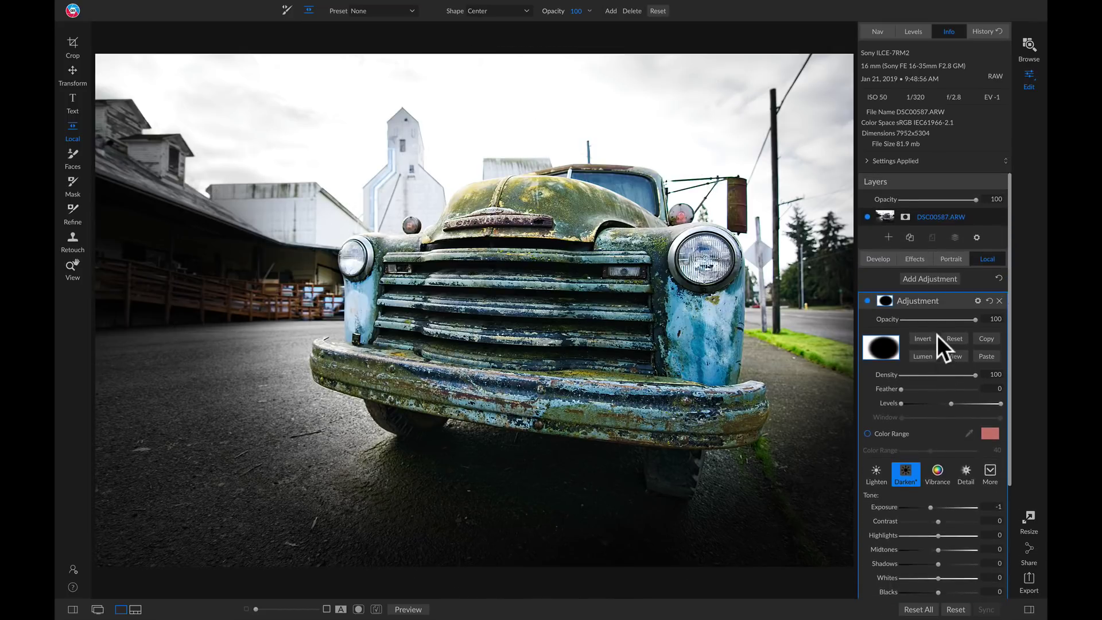
left_click(867, 301)
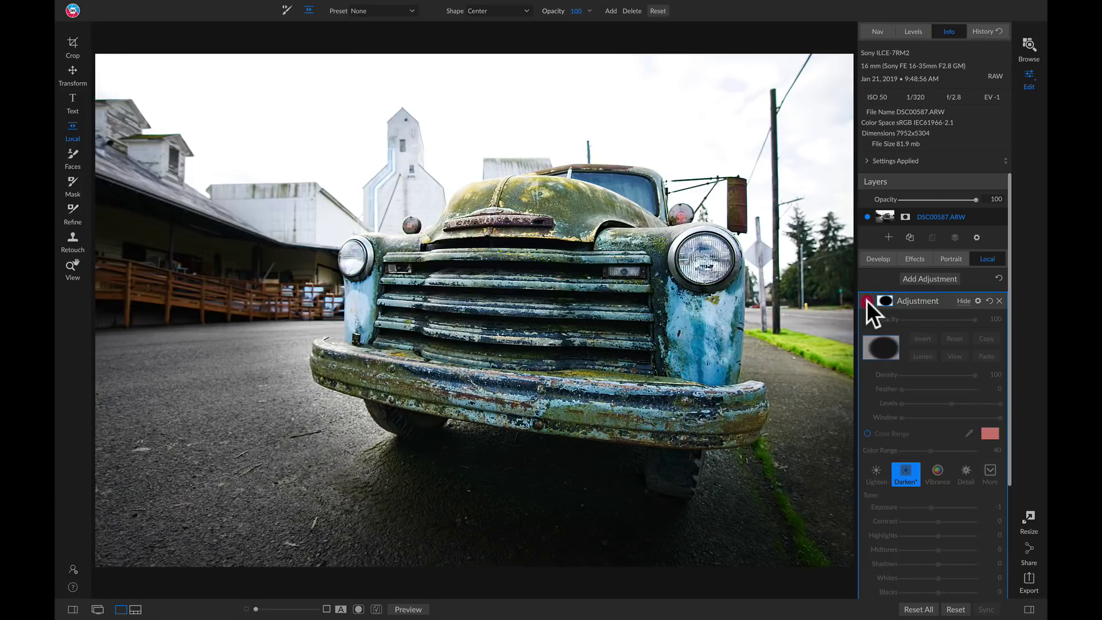
left_click(867, 301)
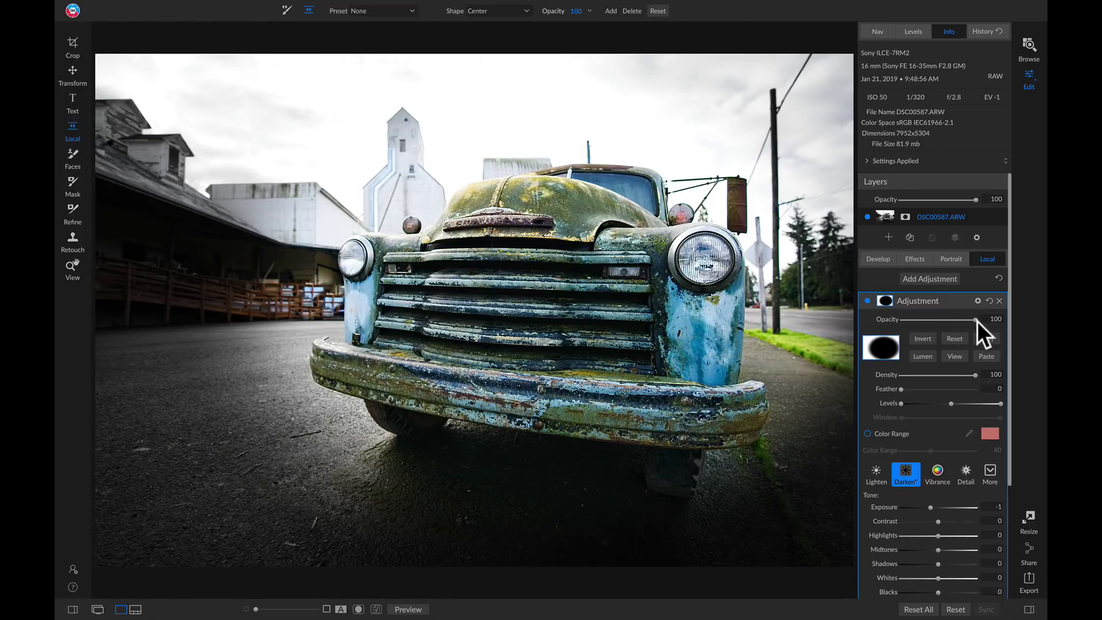
Lower the Darken vignette adjustment's opacity to 69 and compare the result with the original photo.
mouse_move(946, 322)
left_mouse_down()
mouse_move(916, 320)
mouse_move(963, 323)
mouse_move(951, 322)
left_mouse_up()
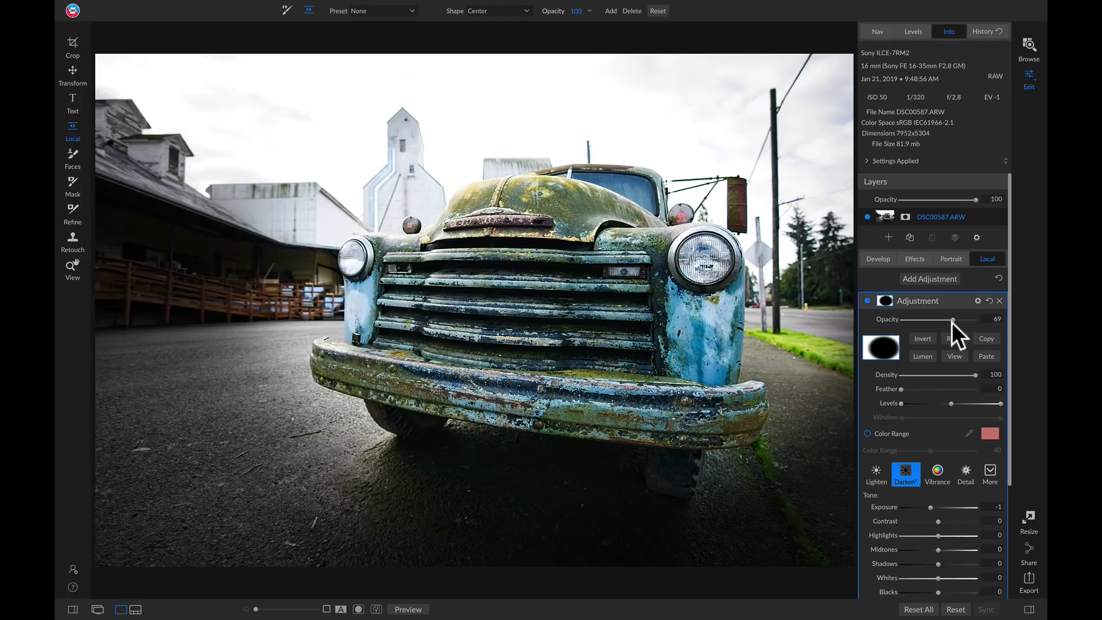
key("backslash")
key("backslash")
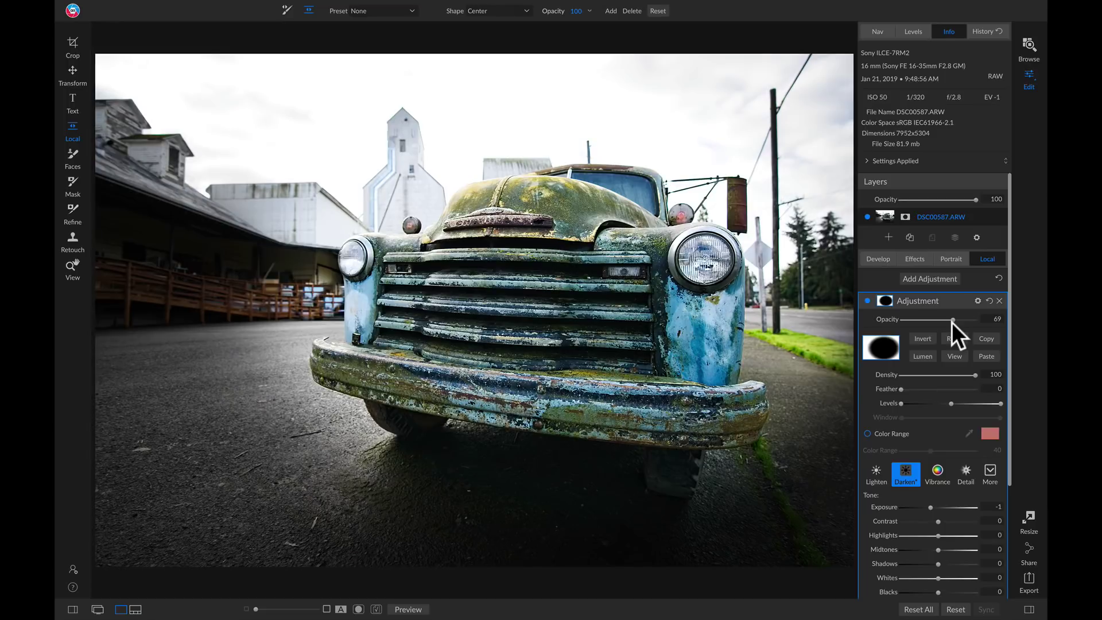